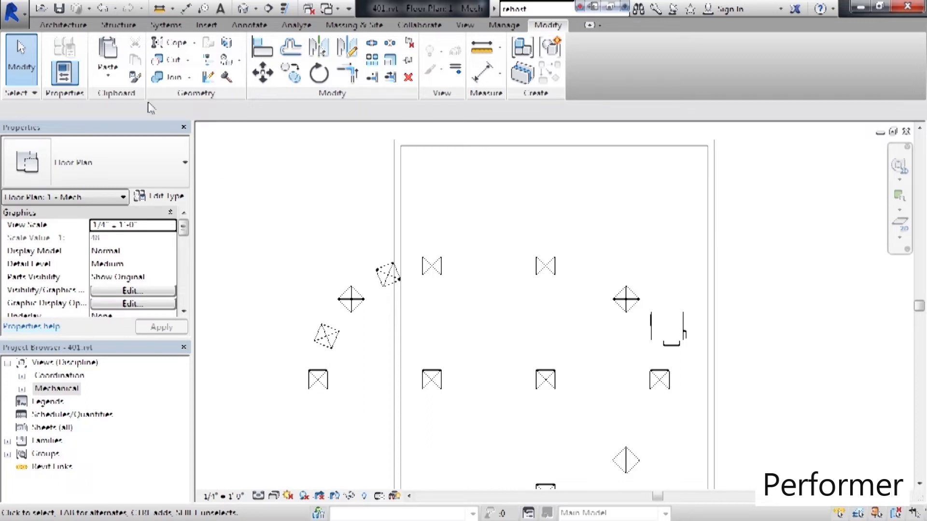
Step: Undo the last two operations so the rotated diffusers outside the building's west wall are removed
left_click(100, 11)
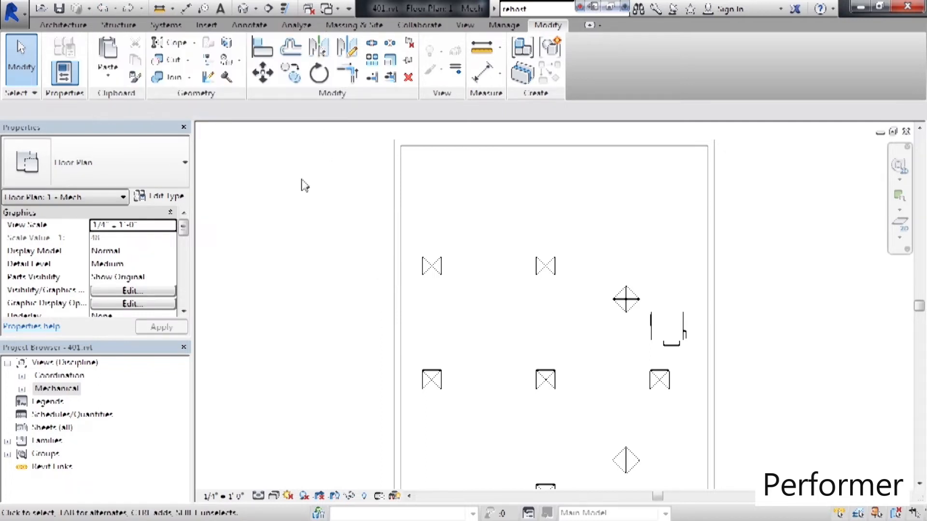
left_click(102, 11)
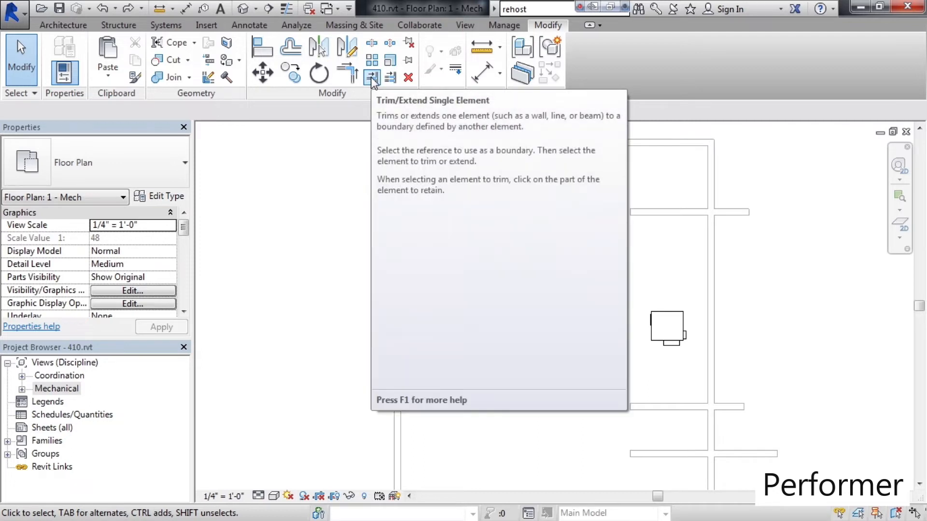
Step: Extend the upper-left room's horizontal interior wall to the west exterior wall with Trim/Extend Single Element
left_click(371, 77)
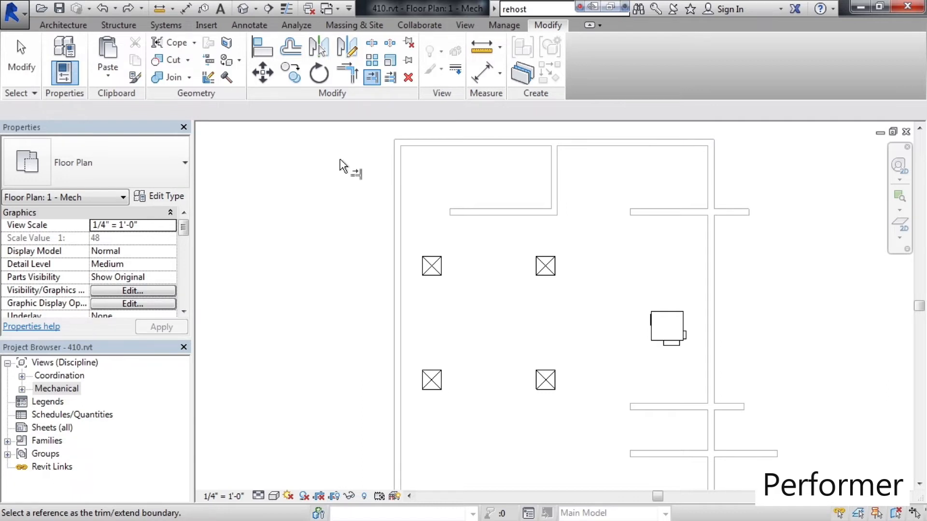
left_click(402, 197)
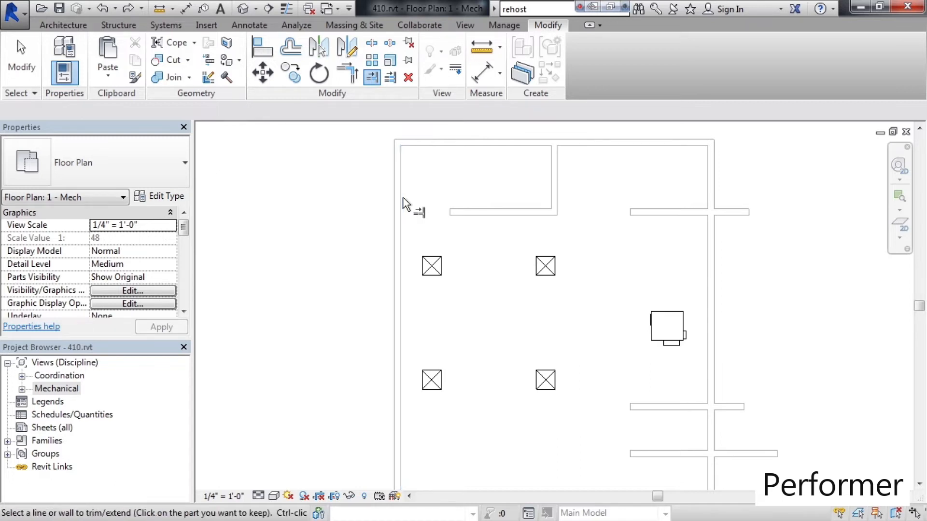
left_click(464, 210)
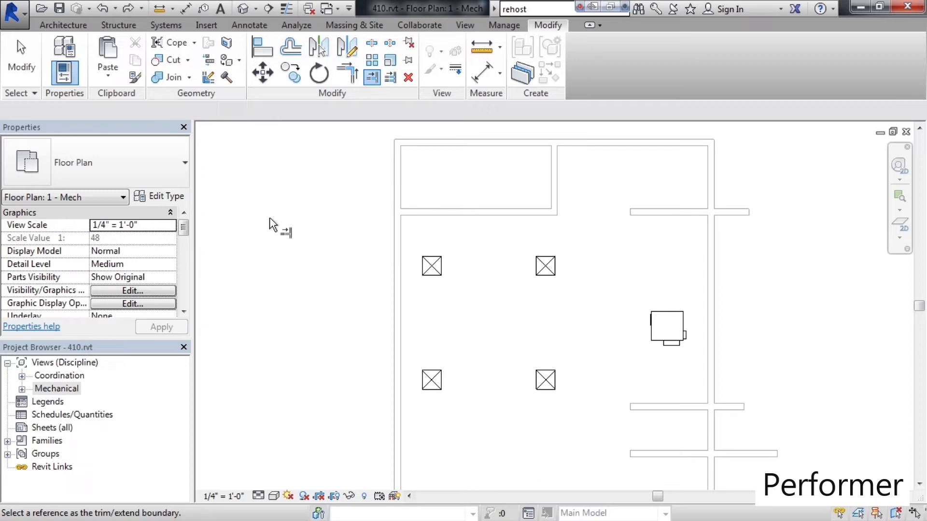
key("Escape")
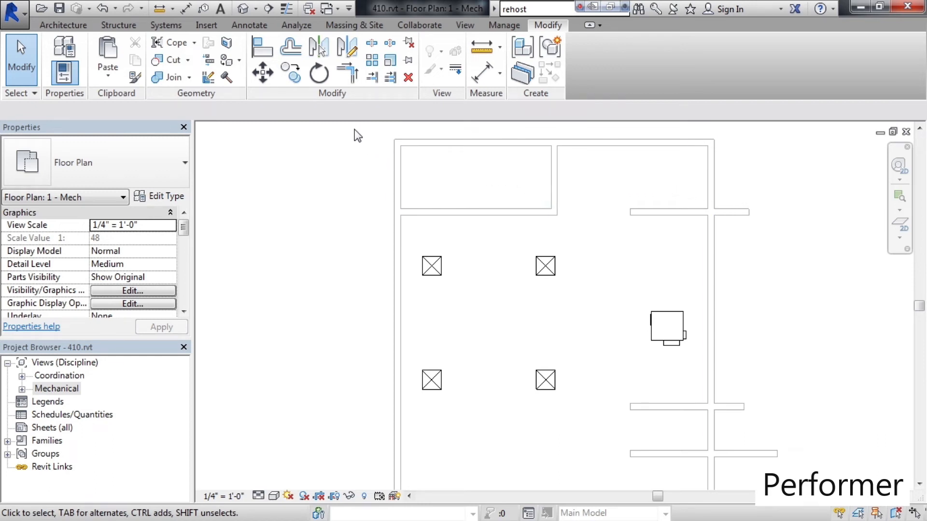
Step: Trim the upper-right horizontal interior wall to the east exterior wall, keeping the part inside the building
left_click(372, 78)
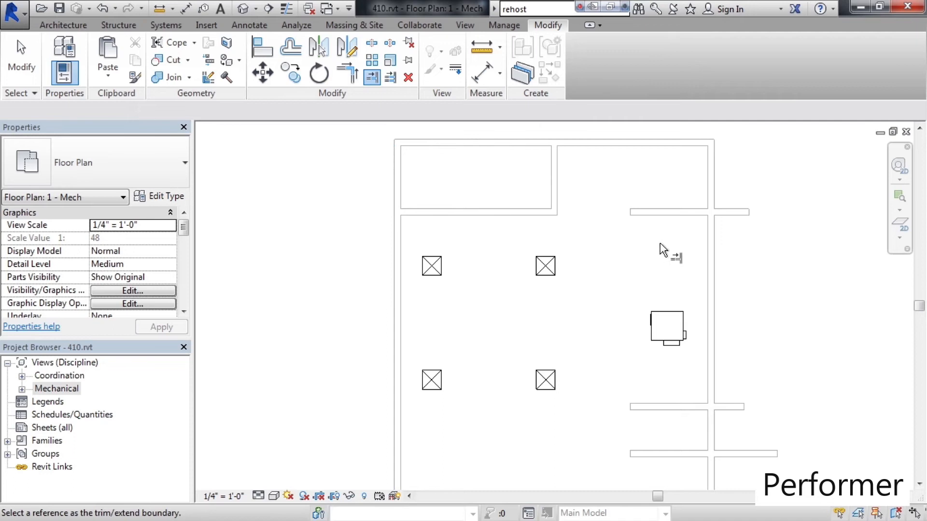
left_click(715, 236)
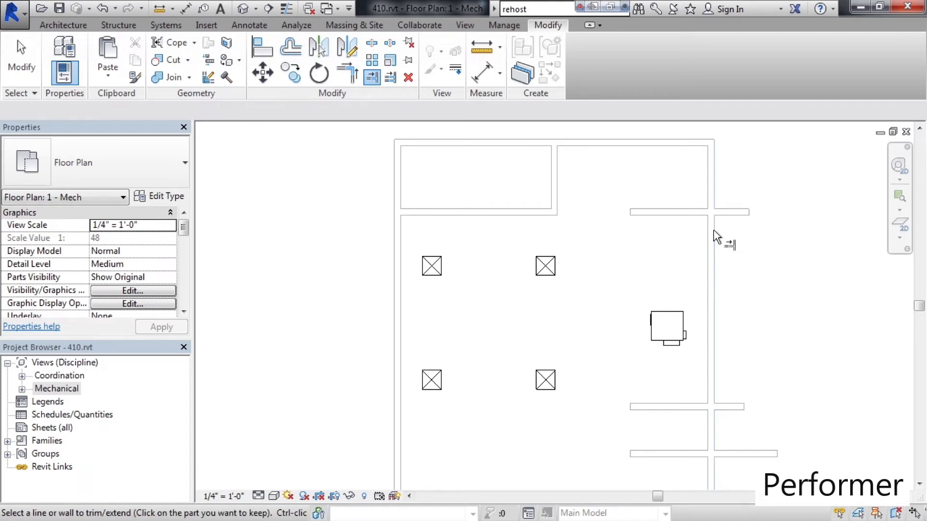
left_click(647, 214)
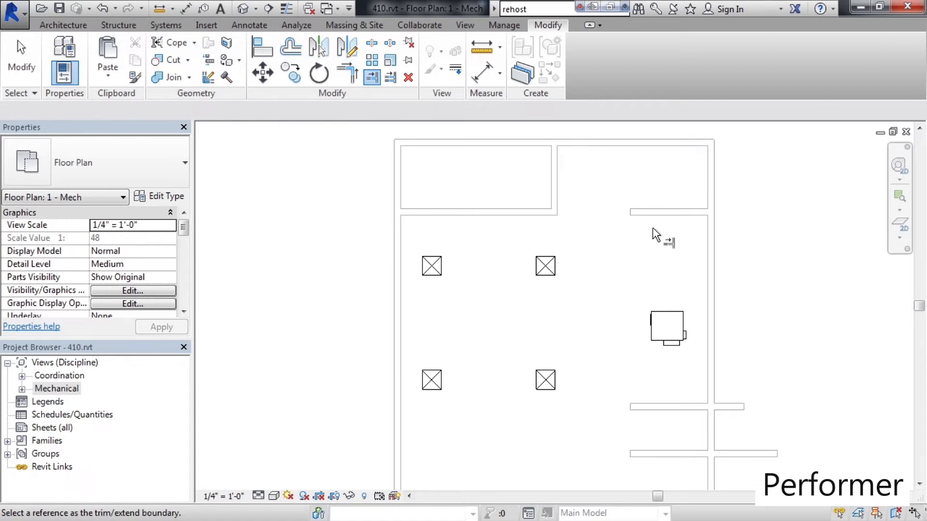
key("Escape")
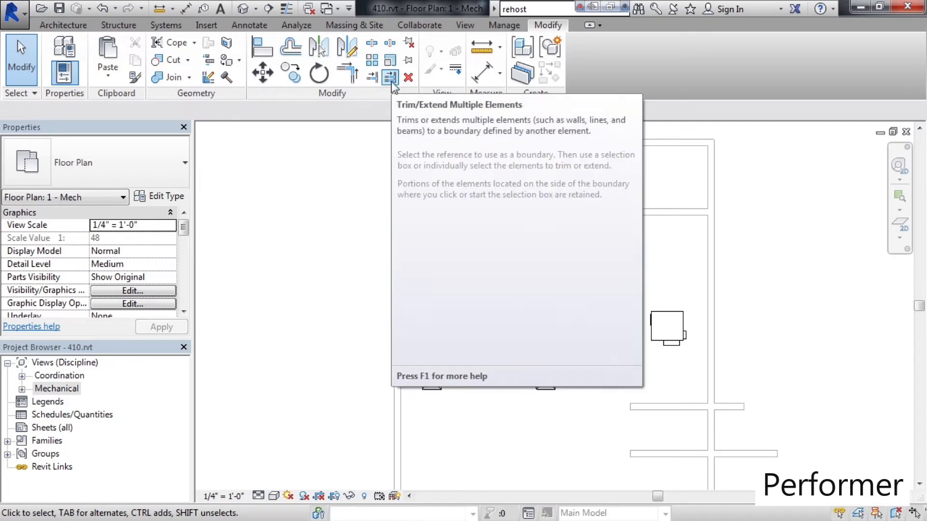
Step: Trim the two lower-right interior walls to the east exterior wall with Trim/Extend Multiple Elements, keeping their inside parts
left_click(390, 78)
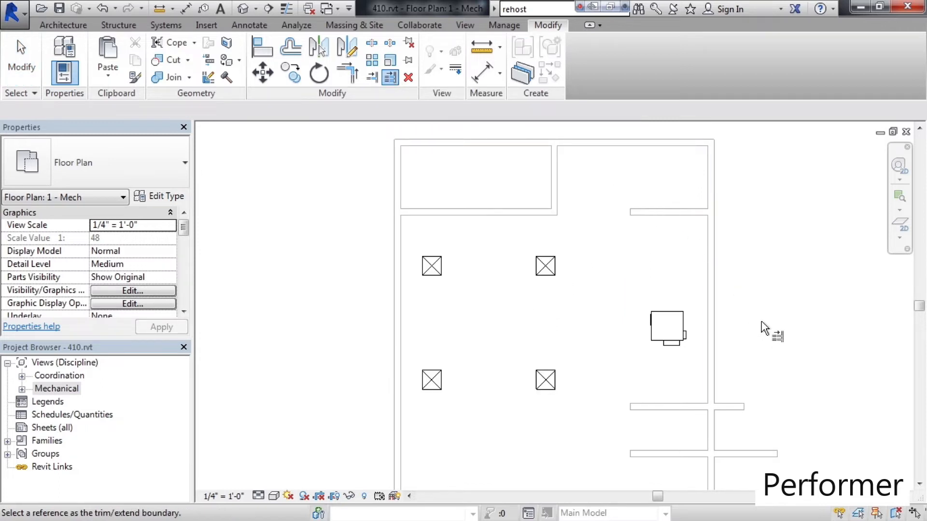
left_click(715, 354)
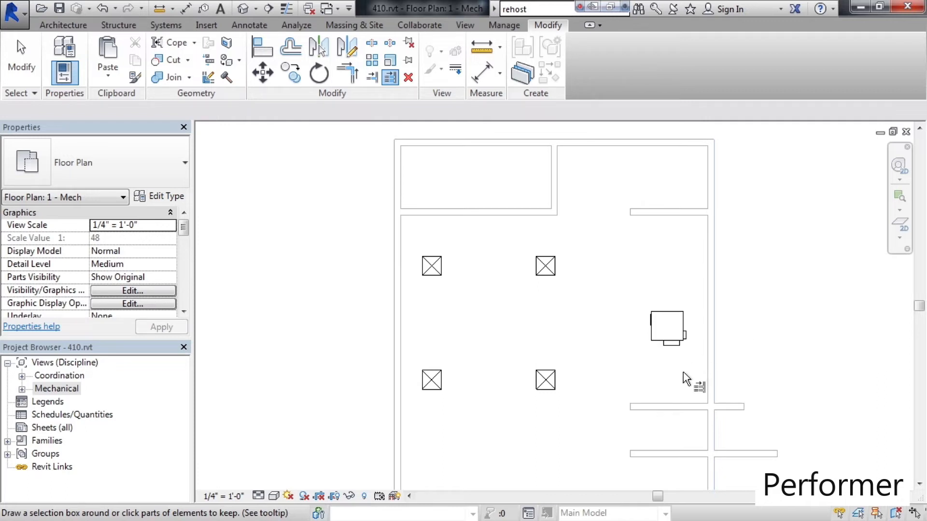
left_click_drag(683, 372, 598, 474)
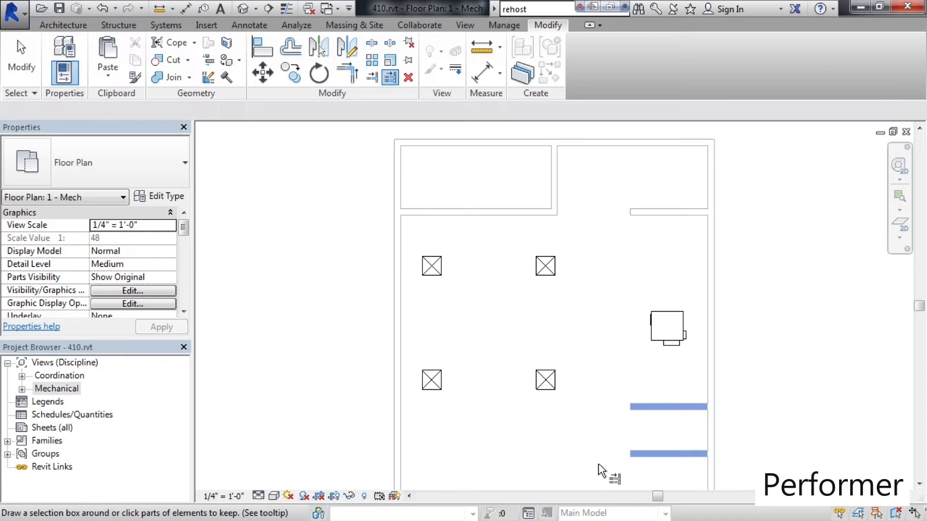
key("Escape")
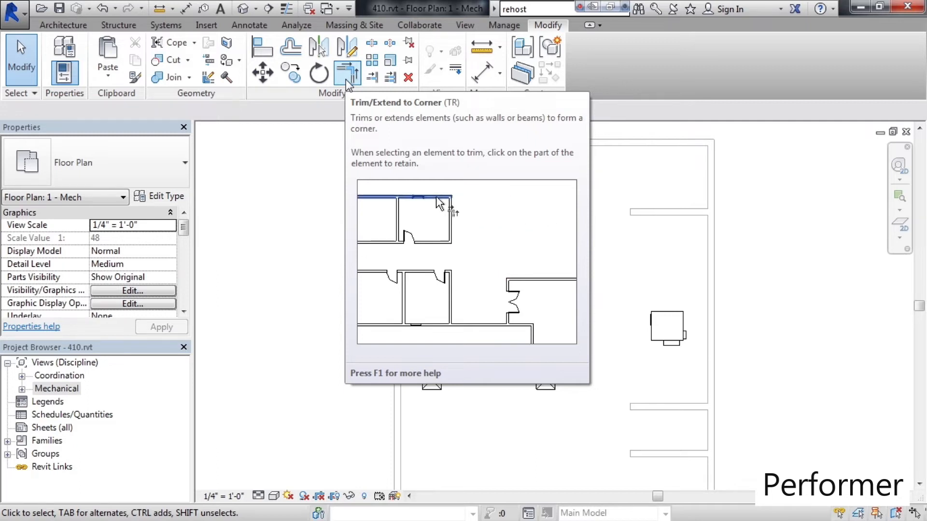
Step: Join the vertical interior wall and the upper-right horizontal wall at a corner with Trim/Extend to Corner
left_click(346, 79)
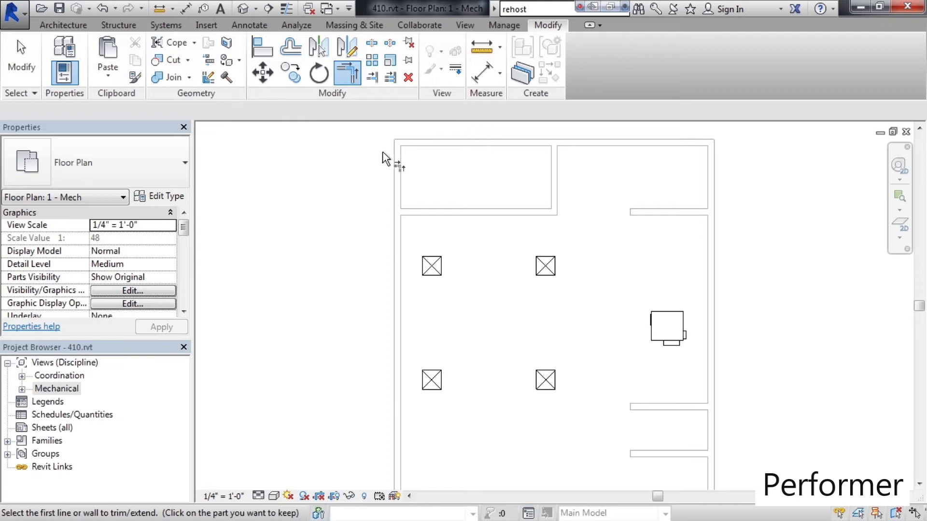
left_click(553, 178)
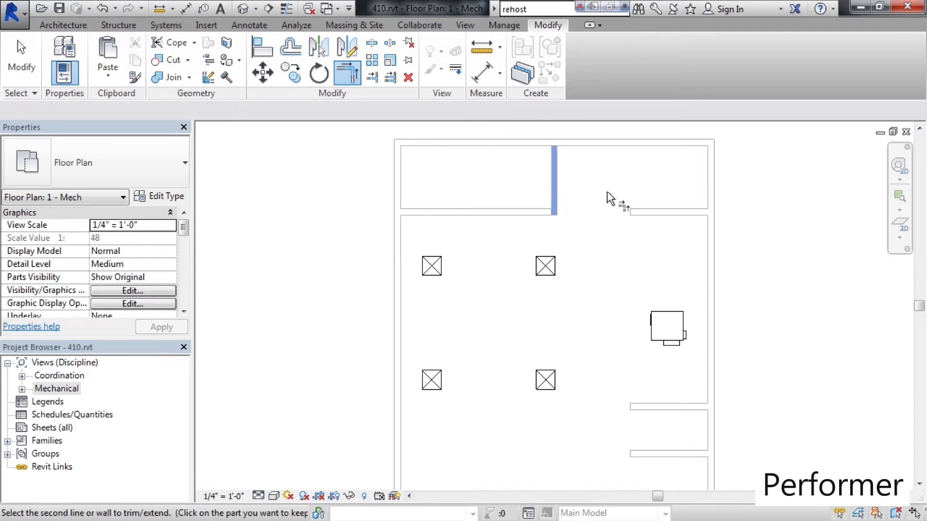
left_click(653, 211)
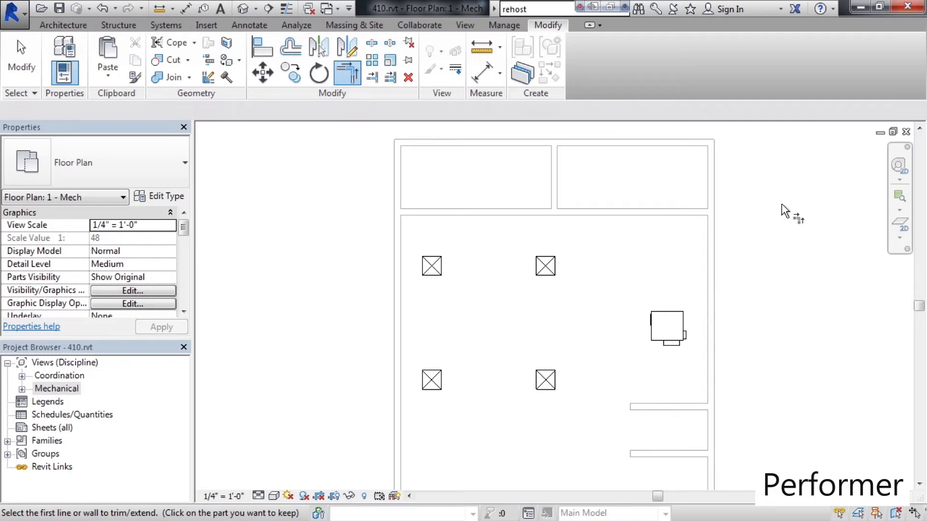
key("Escape")
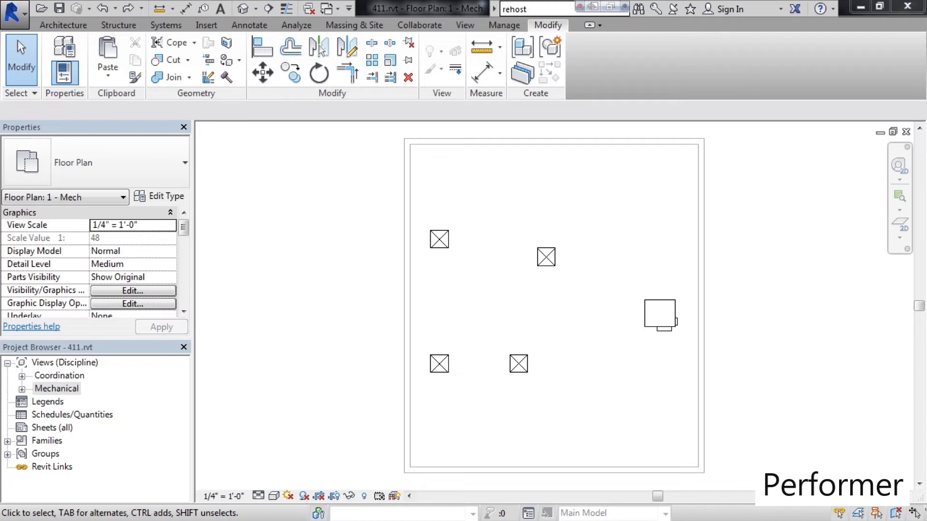
Step: Align the top edge of the upper-left diffuser with the upper-right diffuser's top edge and lock the alignment
left_click(545, 28)
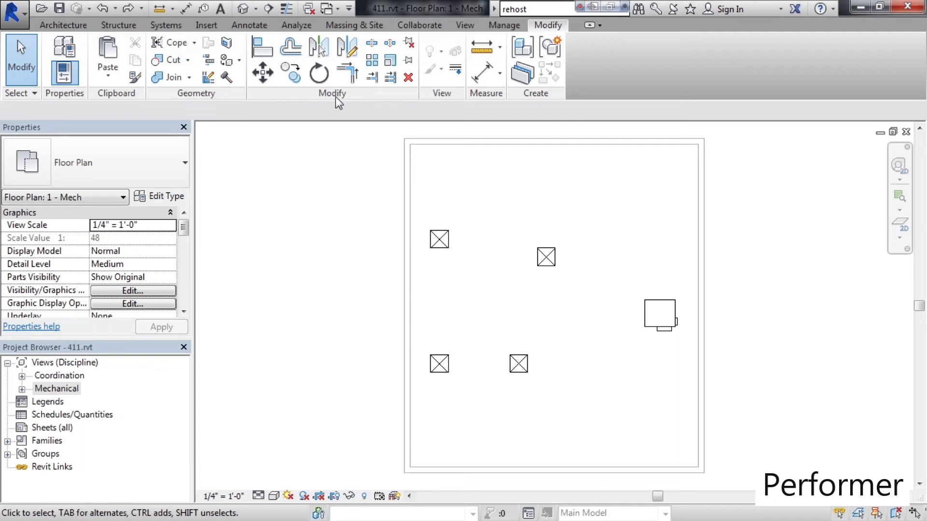
left_click(260, 51)
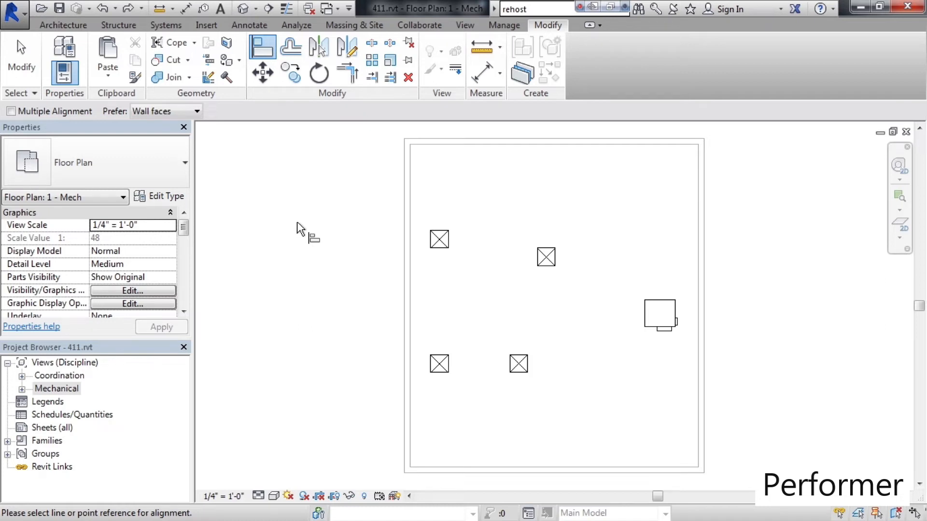
left_click(541, 248)
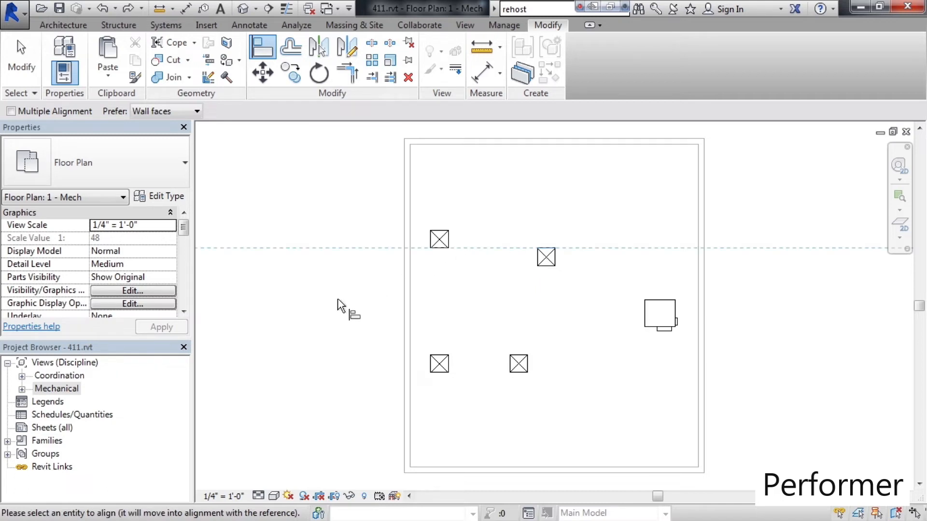
left_click(439, 233)
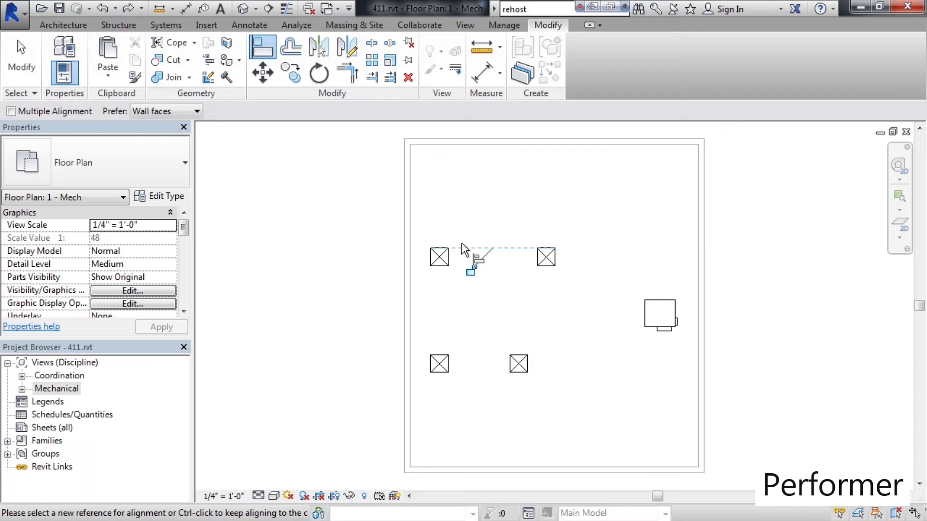
left_click(471, 272)
key("Escape")
key("Escape")
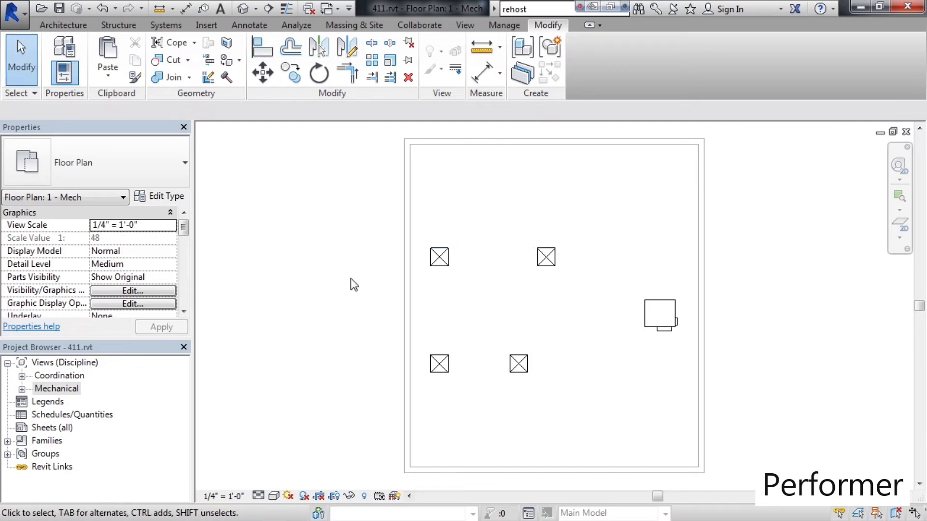
Step: Try to move the aligned upper-left diffuser, and clear the selection
left_click(441, 264)
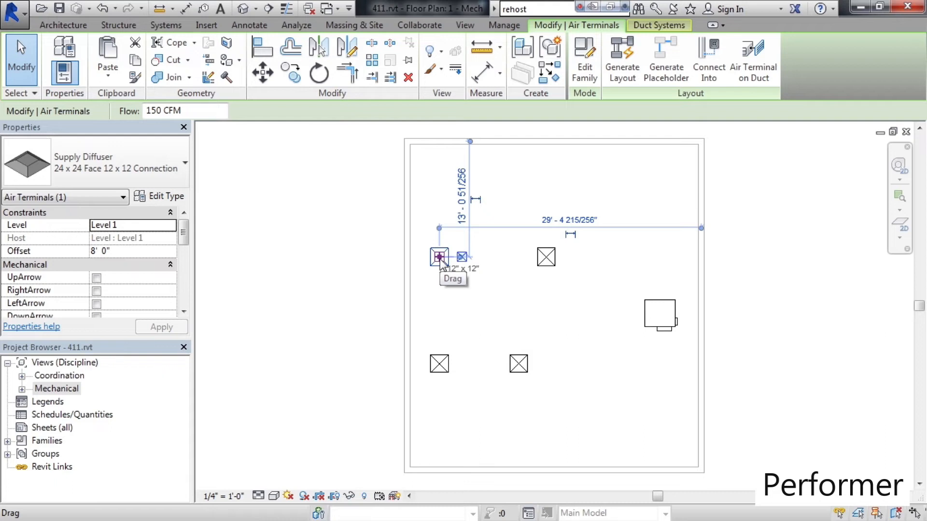
mouse_move(441, 263)
left_mouse_down()
mouse_move(444, 206)
mouse_move(440, 261)
mouse_move(465, 250)
mouse_move(425, 257)
mouse_move(473, 257)
mouse_move(421, 259)
mouse_move(464, 260)
mouse_move(441, 261)
mouse_move(439, 249)
mouse_move(439, 262)
left_mouse_up()
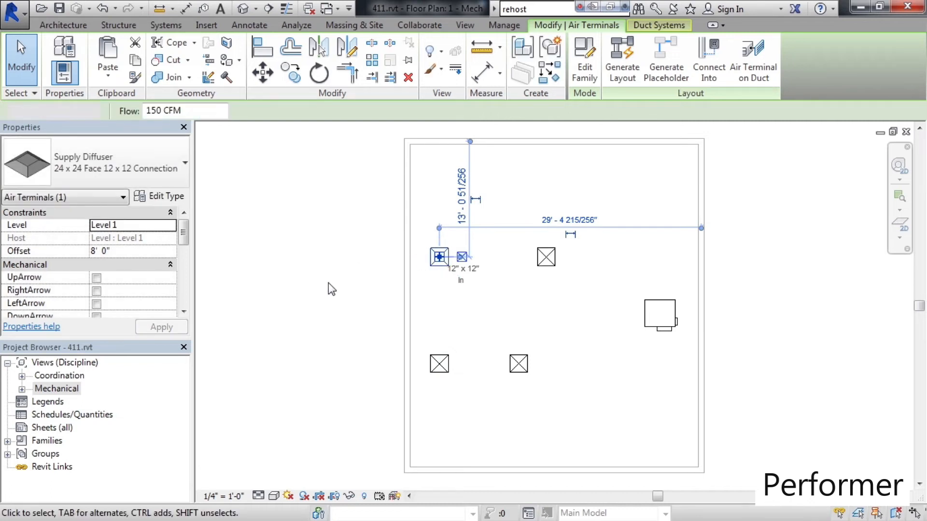
left_click(328, 284)
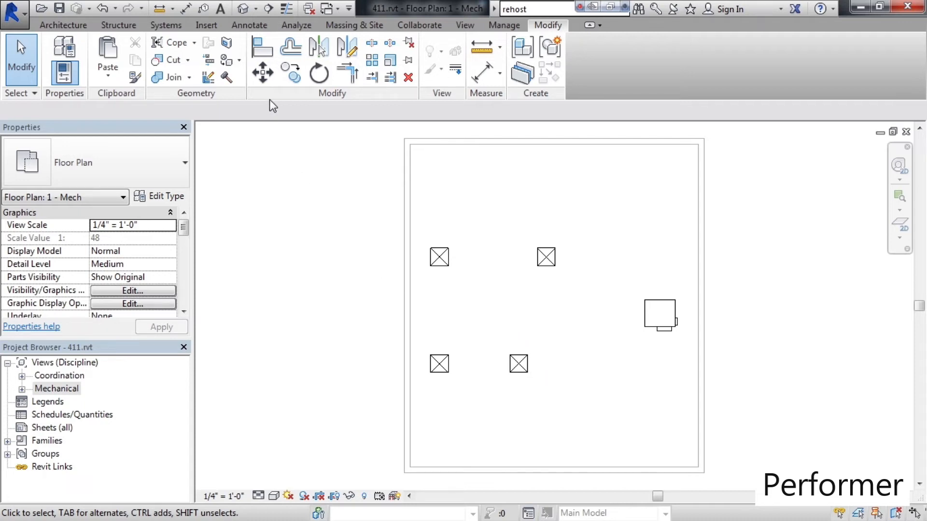
Step: Align the lower-right diffuser's right edge with the upper-right diffuser's right edge, with Multiple Alignment off, and lock the alignment
left_click(265, 55)
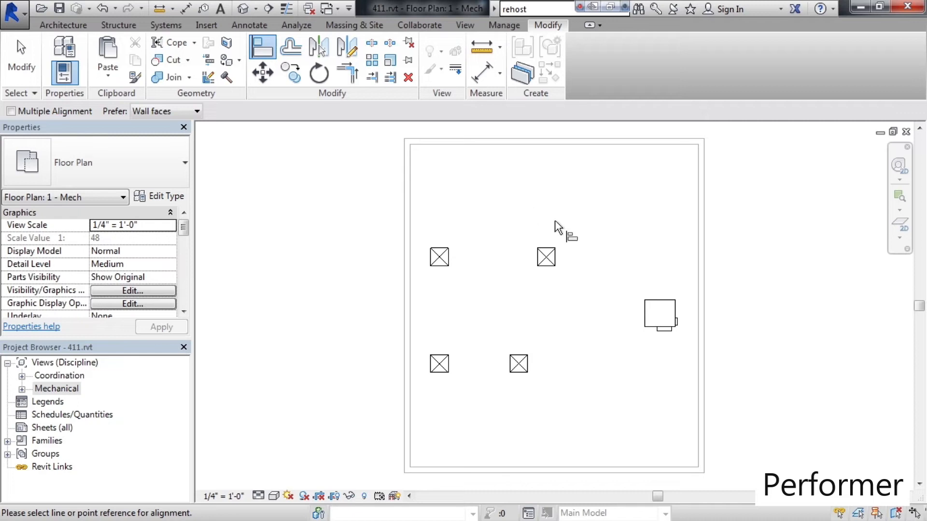
left_click(553, 265)
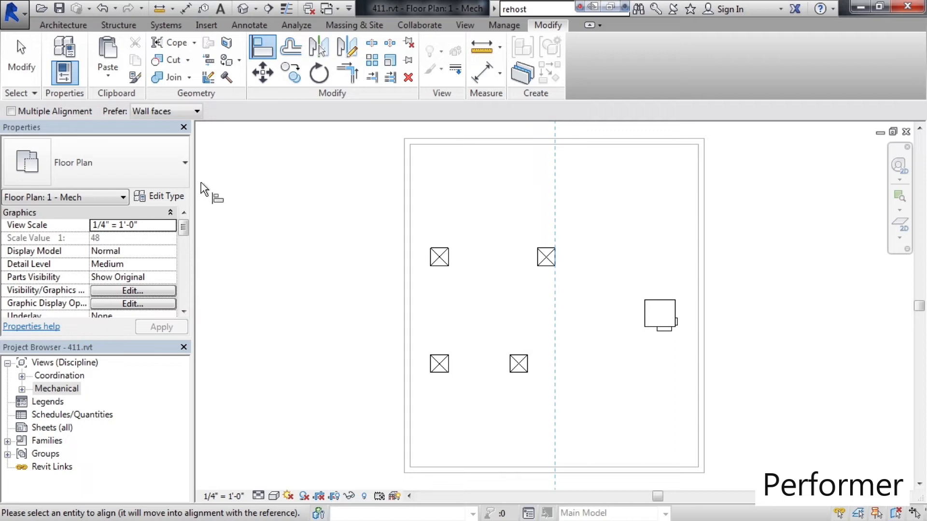
left_click(11, 112)
left_click(12, 112)
left_click(555, 263)
left_click(527, 366)
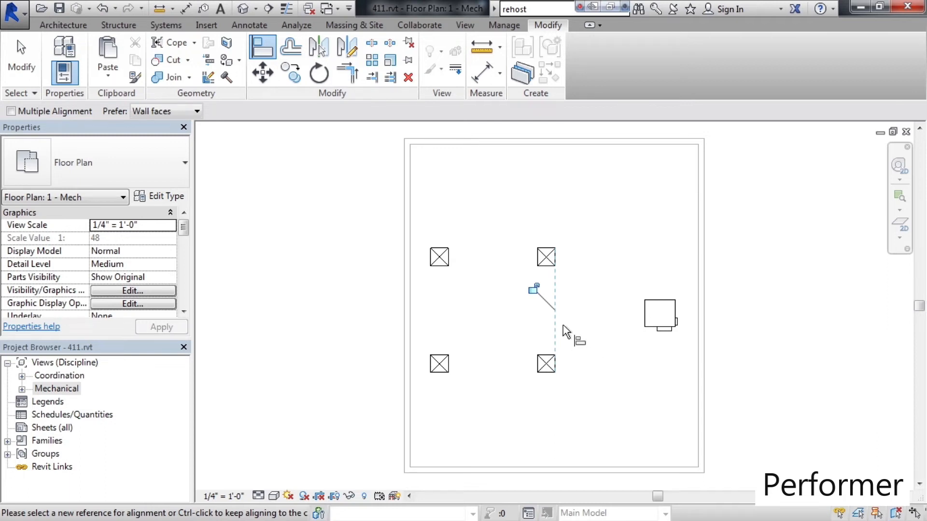
left_click(533, 288)
key("Escape")
key("Escape")
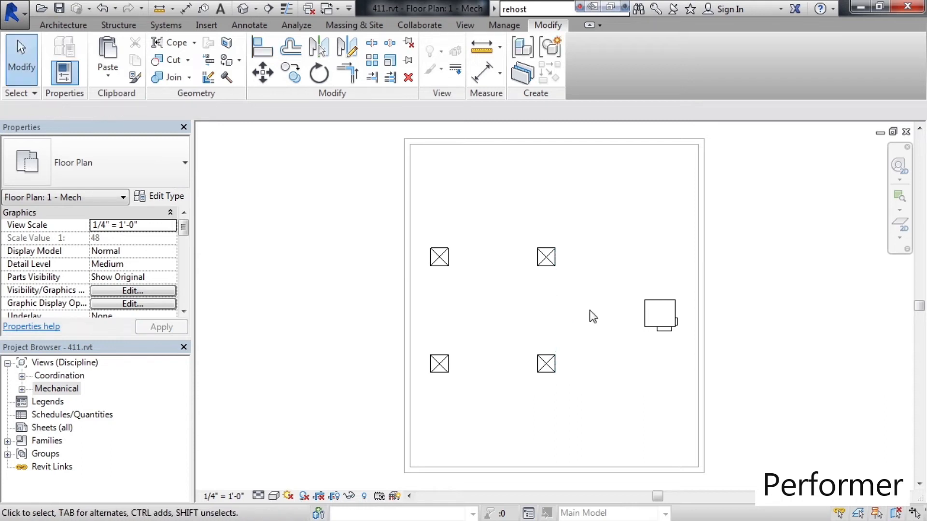
Step: Try to move the two aligned right-hand diffusers, and cancel the duct started from the upper one
left_click(552, 373)
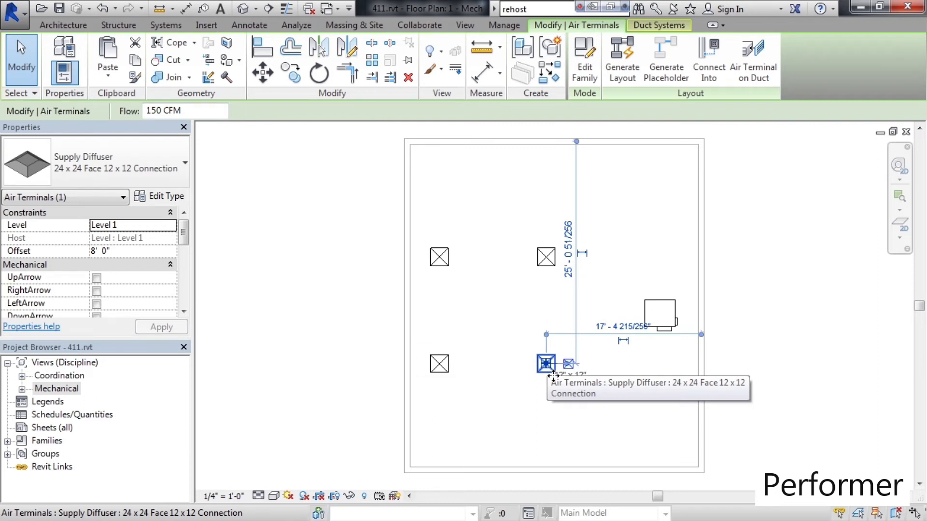
mouse_move(548, 368)
left_mouse_down()
mouse_move(575, 371)
mouse_move(549, 371)
left_mouse_up()
mouse_move(545, 261)
left_mouse_down()
mouse_move(525, 256)
mouse_move(573, 260)
mouse_move(548, 259)
left_mouse_up()
left_click(546, 257)
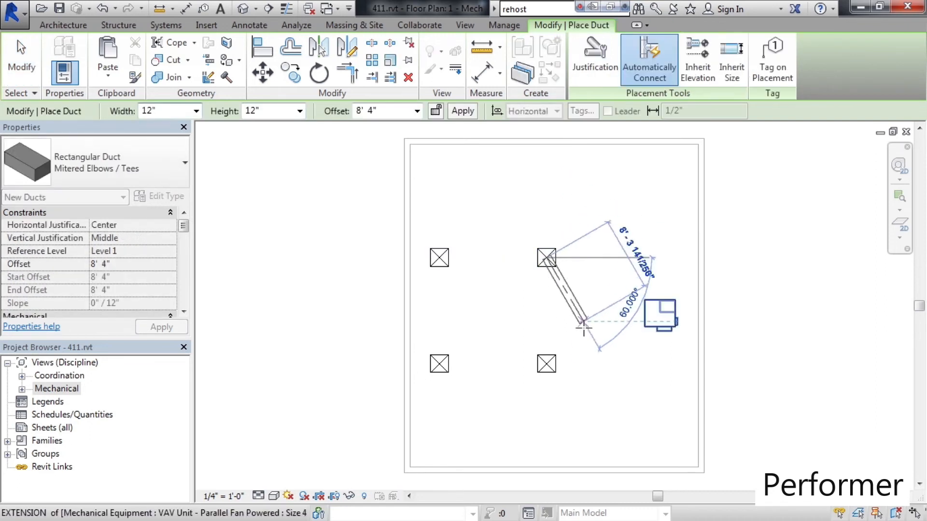
key("Escape")
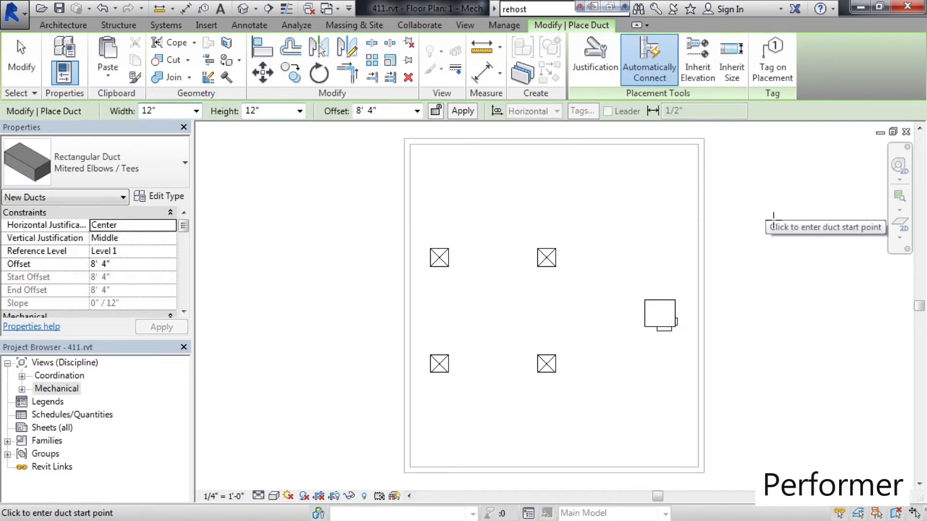
key("Escape")
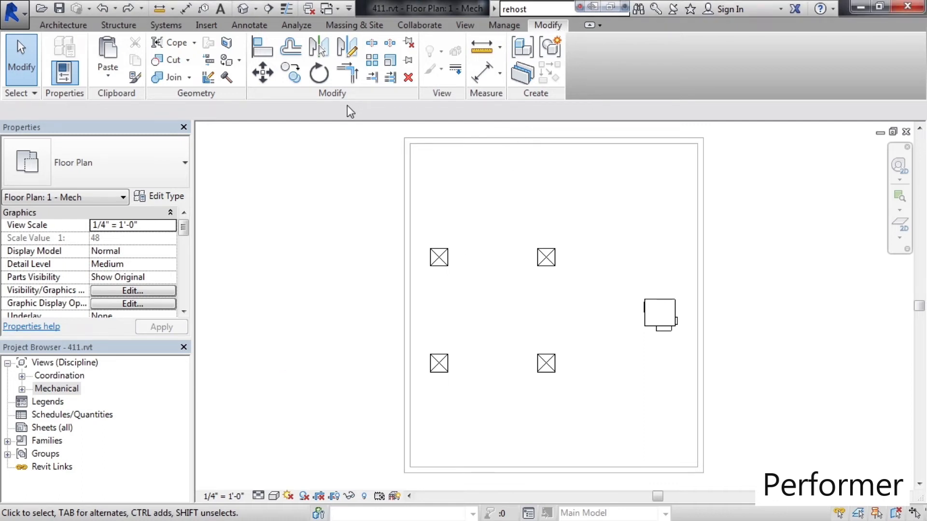
Step: Offset a copy of the room's right wall 12' 0" inward, using the Numerical option with Copy on
left_click(287, 52)
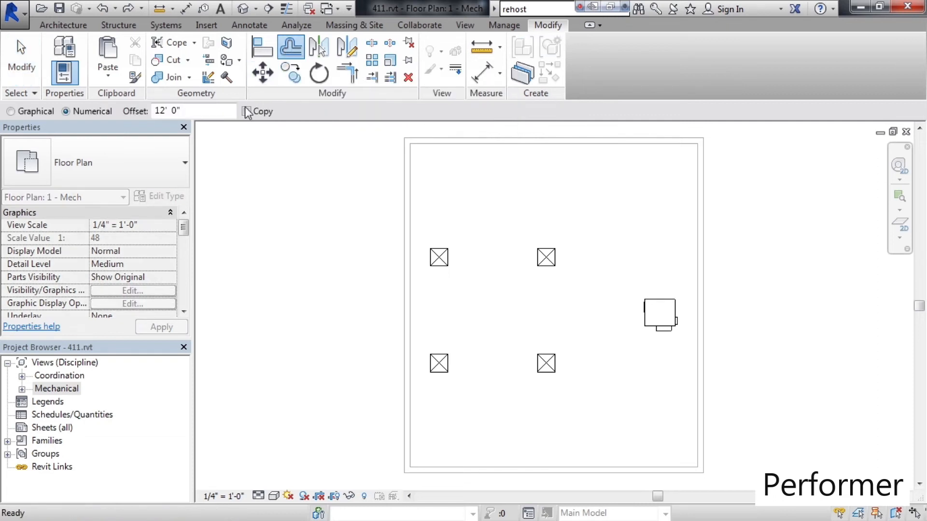
left_click(38, 114)
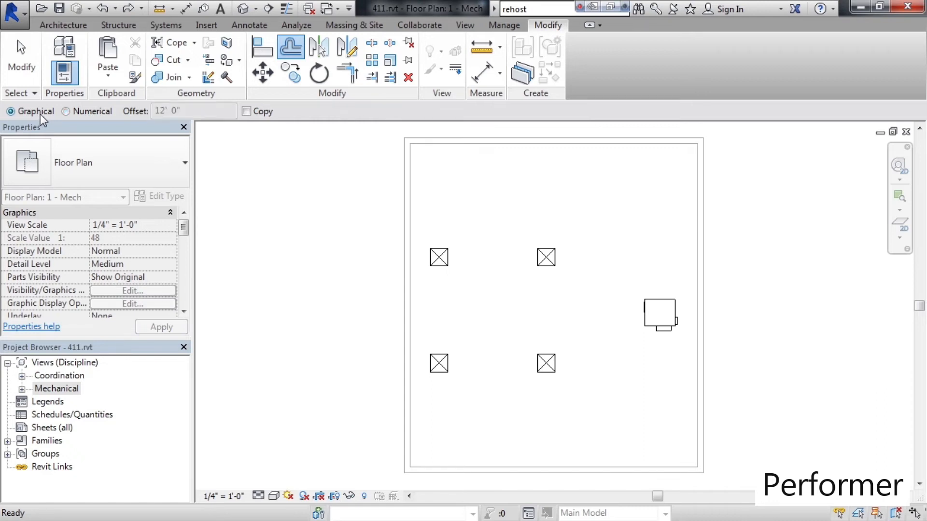
left_click(69, 113)
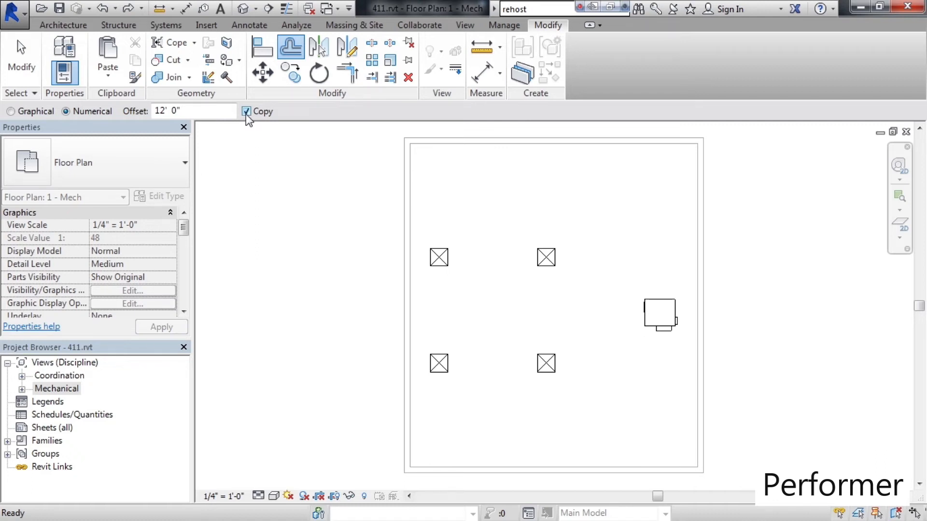
left_click(694, 233)
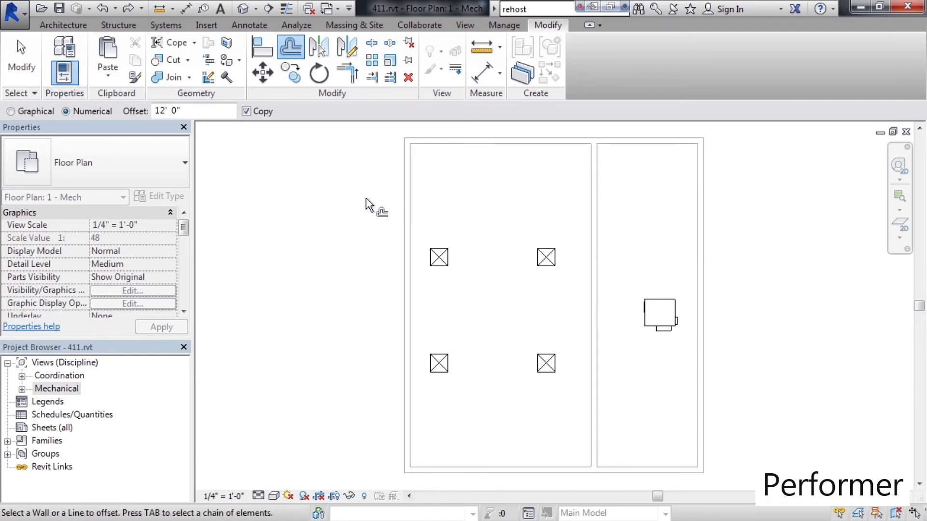
Step: Offset the room's left wall itself 12' 0" outward, with Copy off, and end the Offset command
left_click(246, 111)
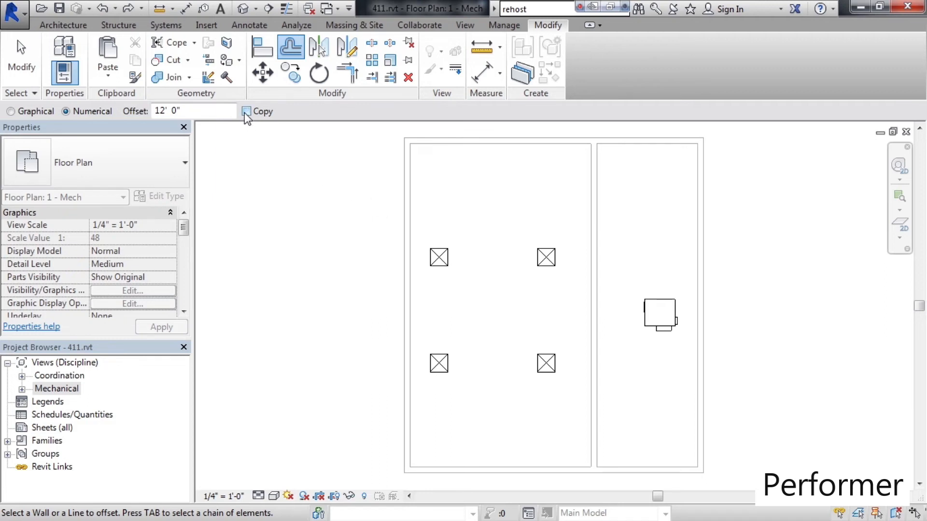
left_click(401, 211)
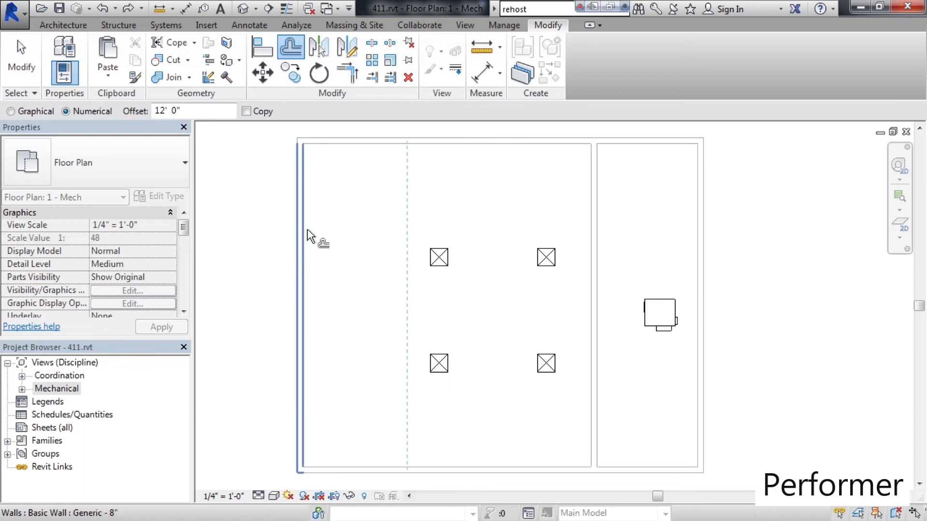
key("Escape")
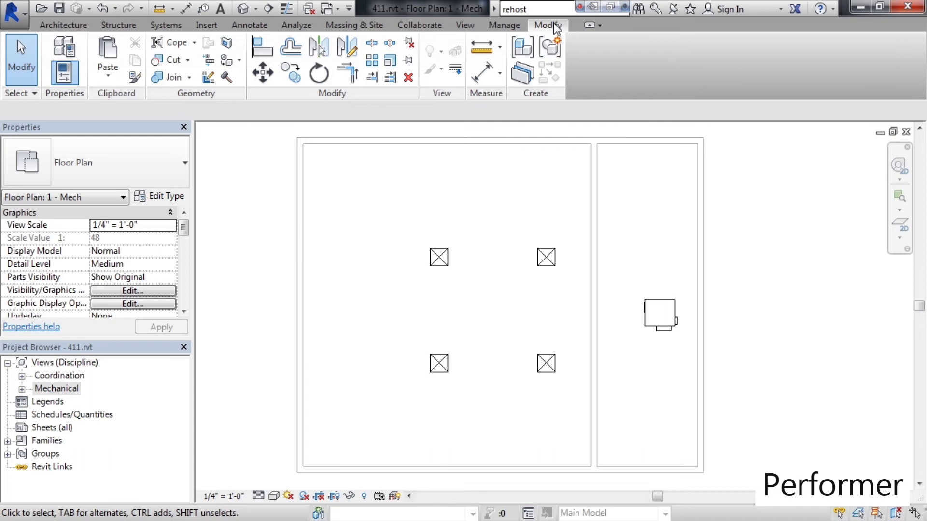
Step: Offset the left exterior wall itself 11' 0" inward, using the Graphical option with Copy off
left_click(291, 48)
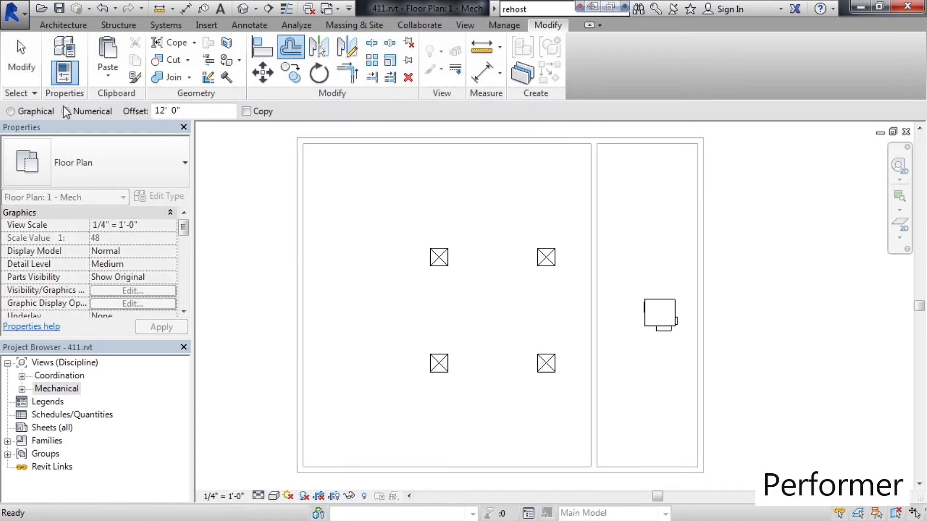
left_click(18, 112)
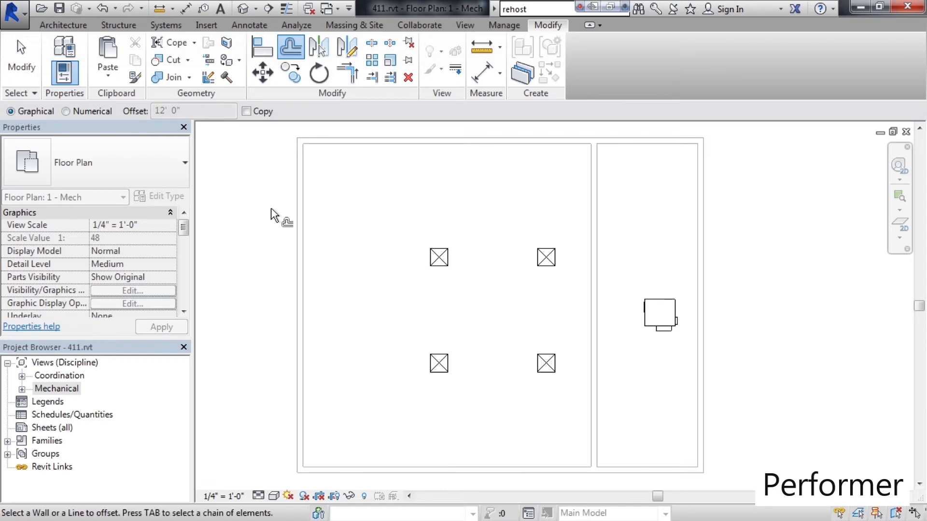
left_click(298, 223)
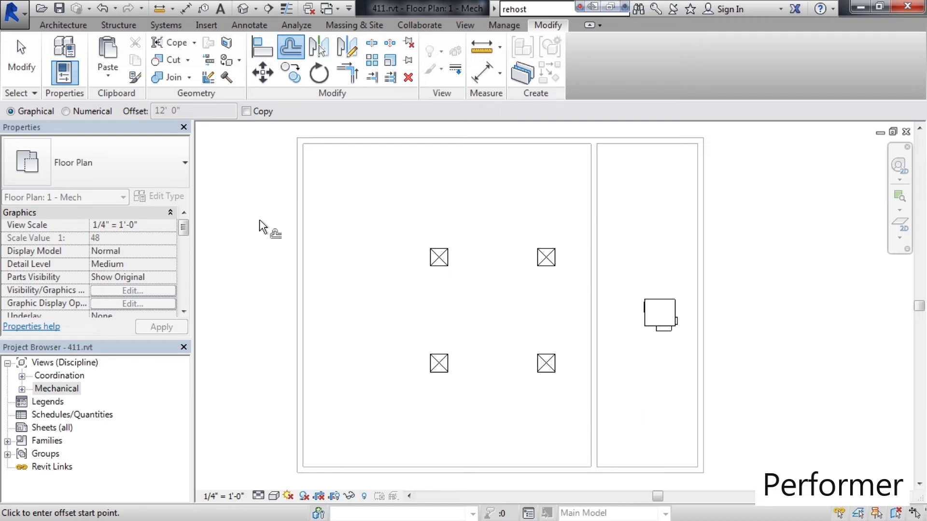
left_click(298, 217)
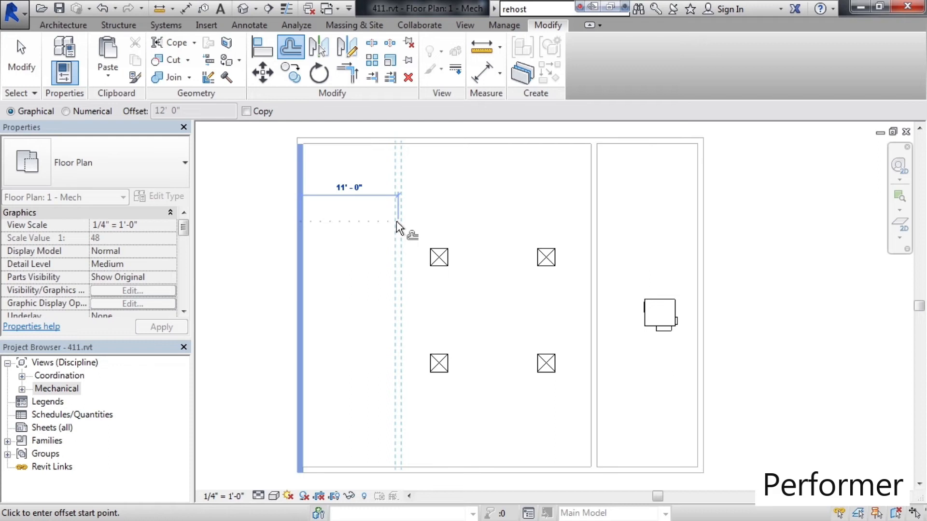
left_click(397, 223)
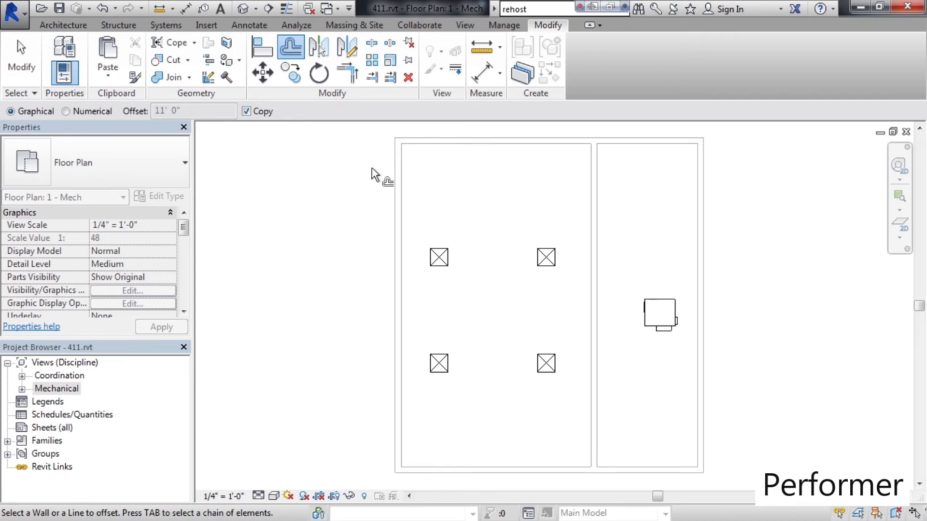
Step: Offset a copy of the left exterior wall graphically 10' 0" into the room, and end the Offset command
left_click(399, 193)
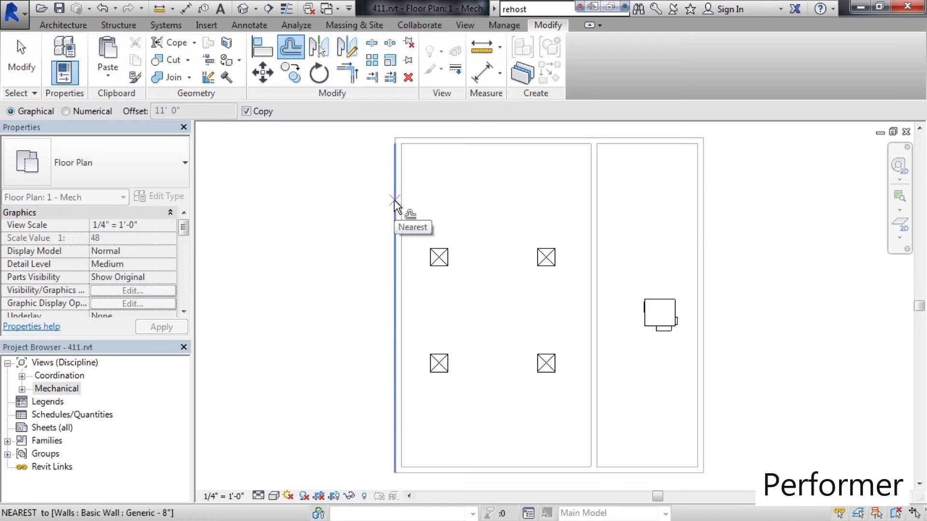
left_click(394, 203)
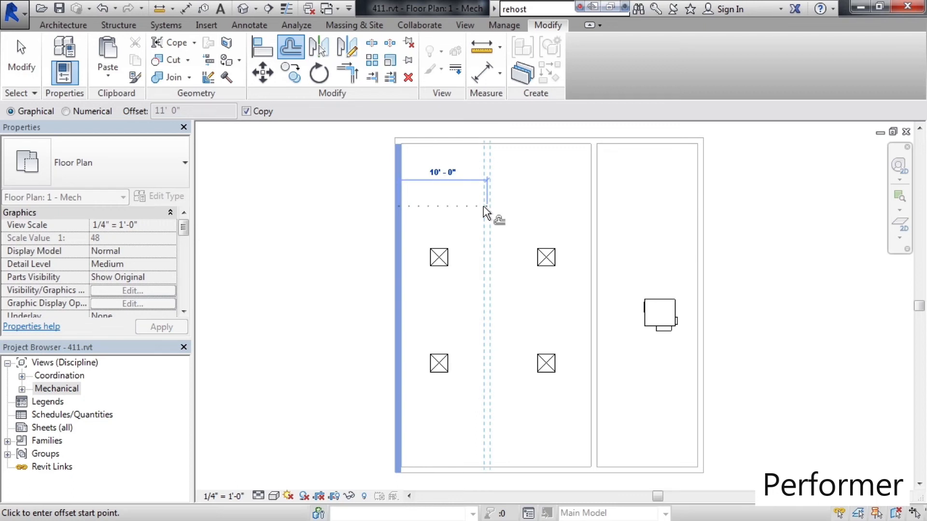
left_click(484, 209)
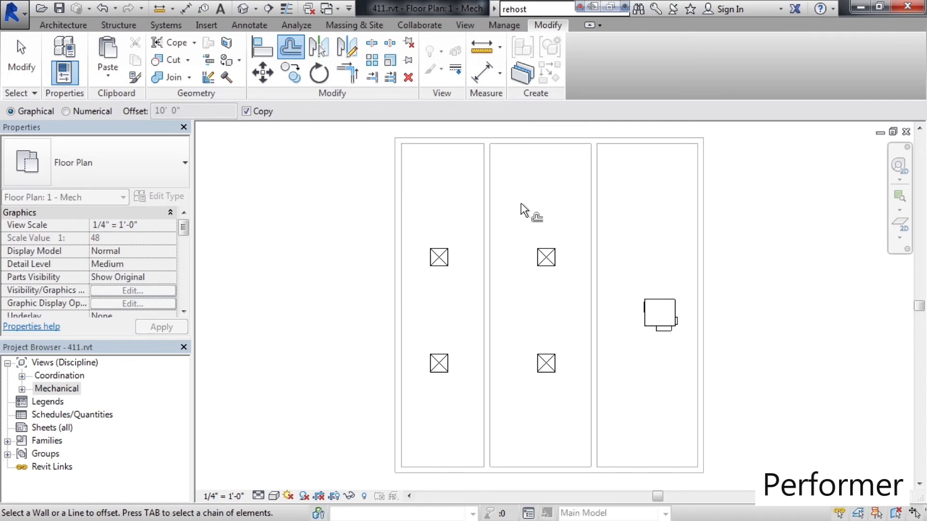
key("Escape")
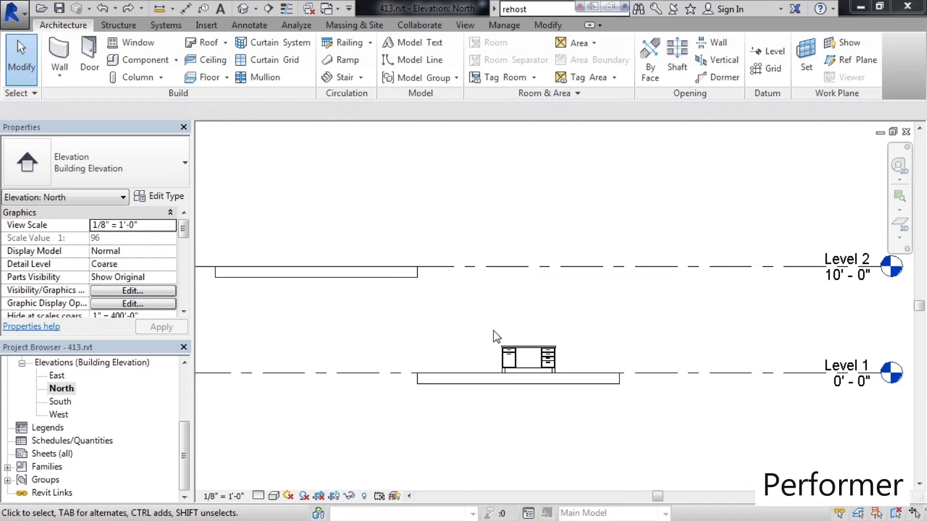
Step: Move the desk sideways along the Level 1 floor toward that floor's left end, and clear the selection
left_click(528, 356)
left_click_drag(529, 356, 485, 358)
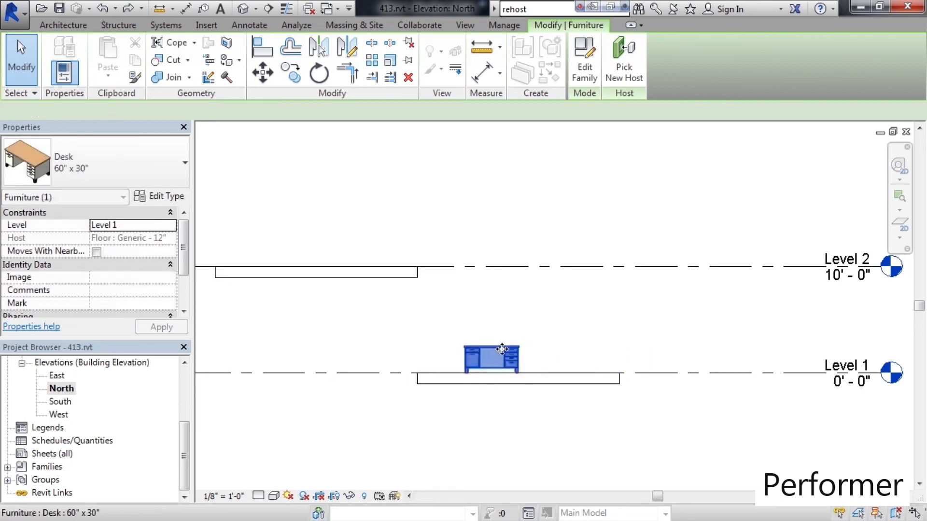
left_click(516, 322)
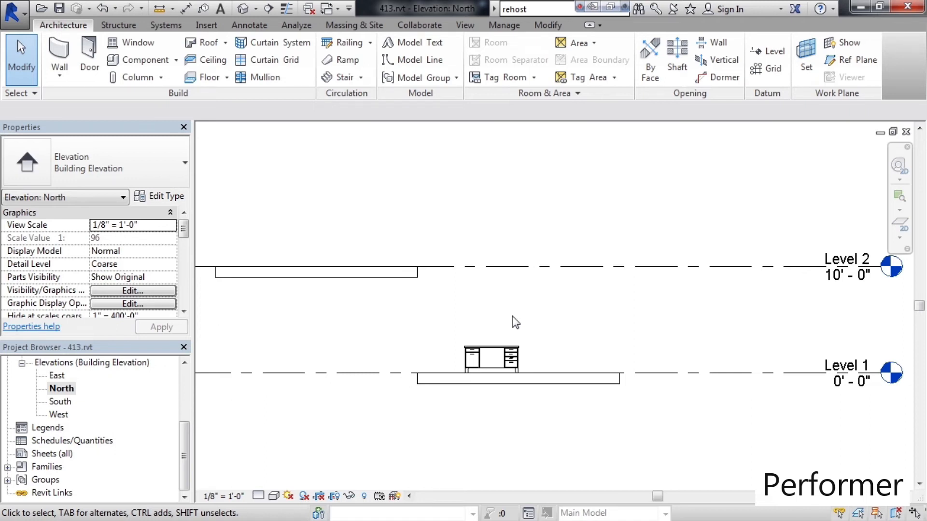
Step: Rehost the desk to the Level 2 floor with Pick New Host, and move it sideways onto that floor slab
left_click(497, 349)
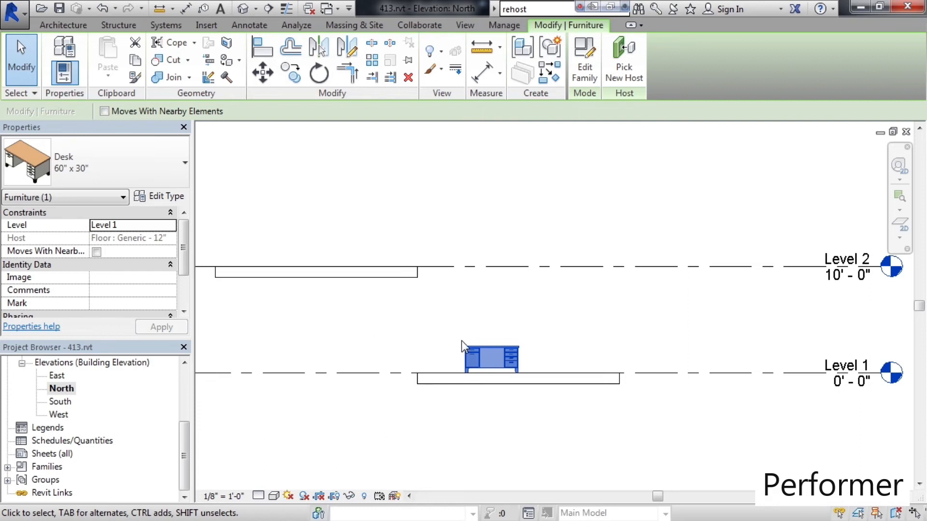
left_click(623, 68)
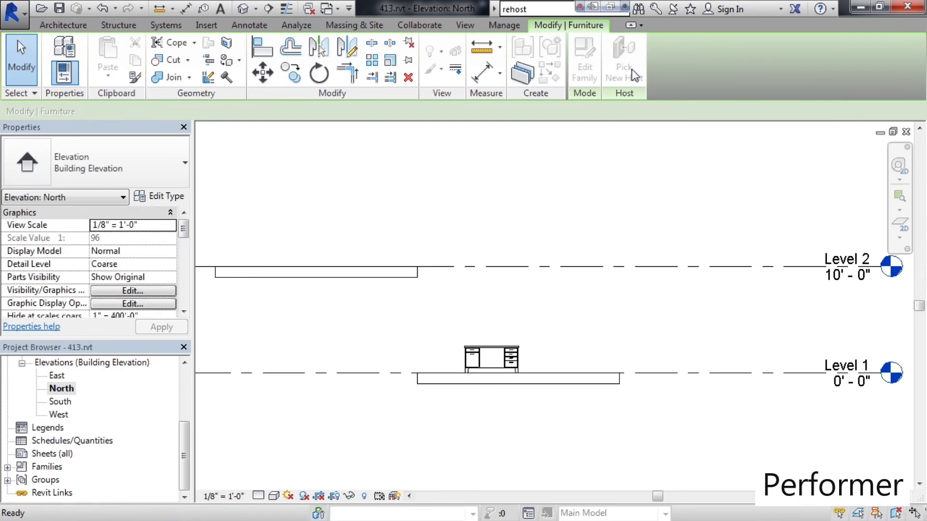
left_click(632, 70)
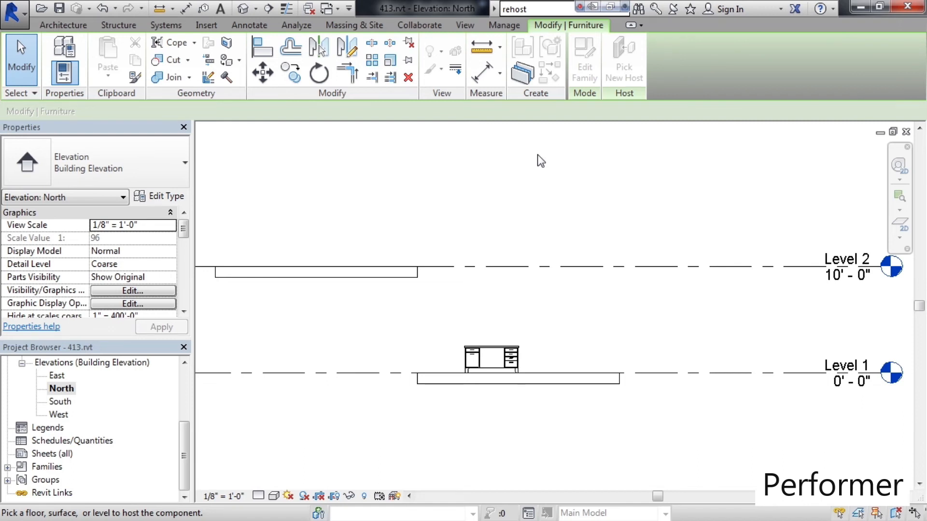
left_click(299, 278)
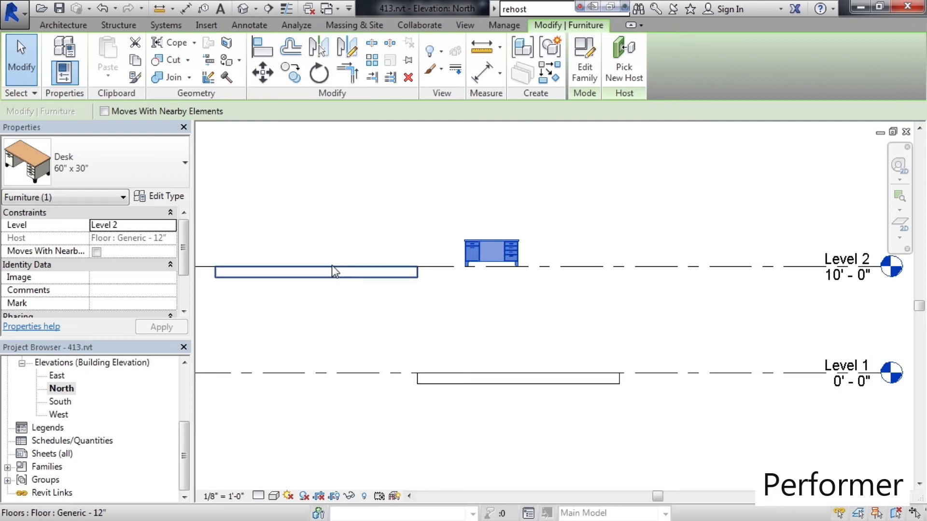
left_click_drag(490, 261, 288, 247)
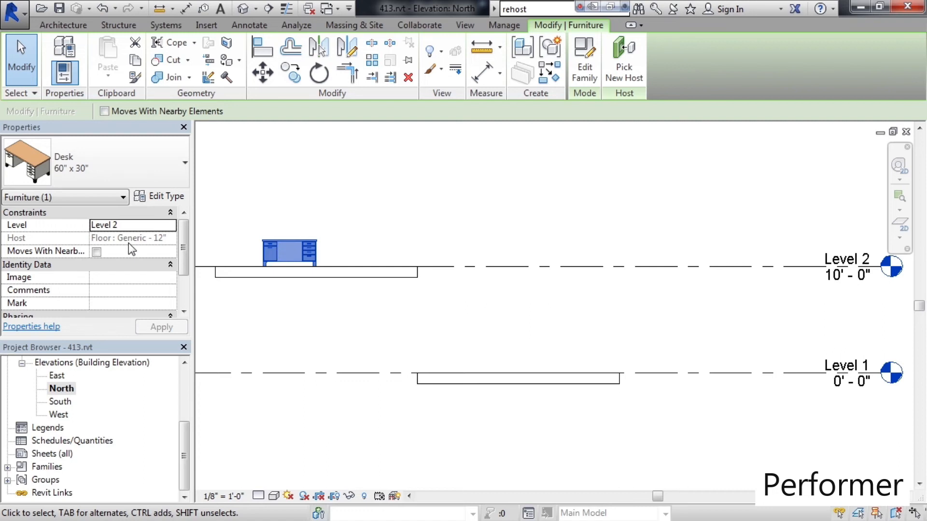
left_click(475, 217)
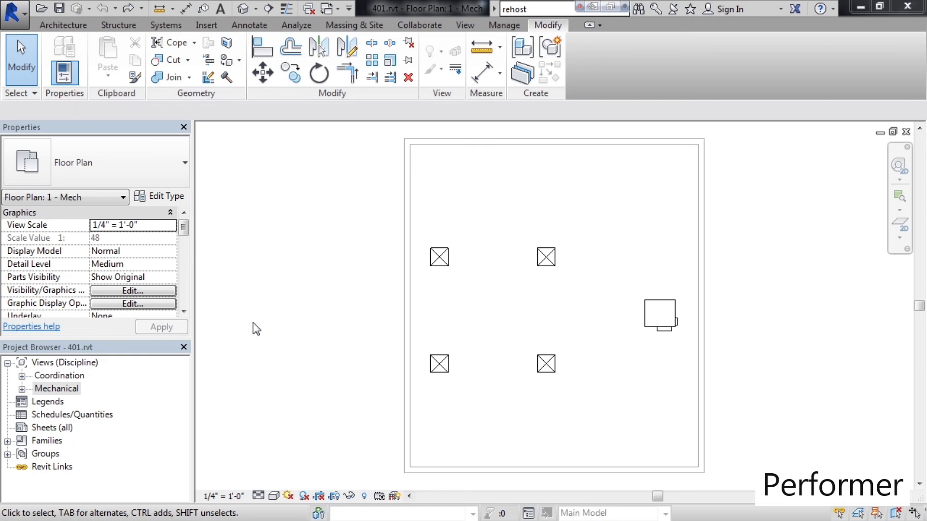
Step: Try moving the upper-left diffuser on its own, and clear the selection
left_click(440, 259)
mouse_move(443, 259)
left_mouse_down()
mouse_move(477, 251)
mouse_move(480, 290)
mouse_move(442, 257)
left_mouse_up()
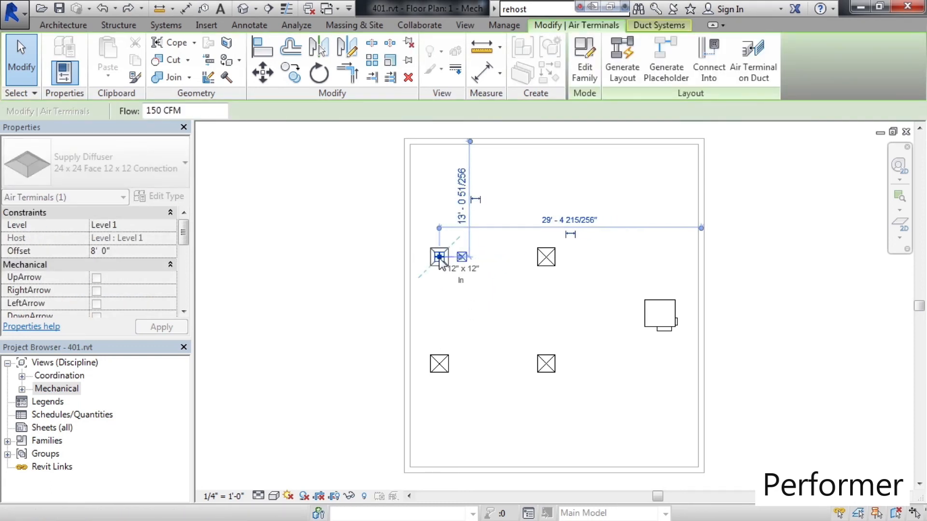
left_click(464, 314)
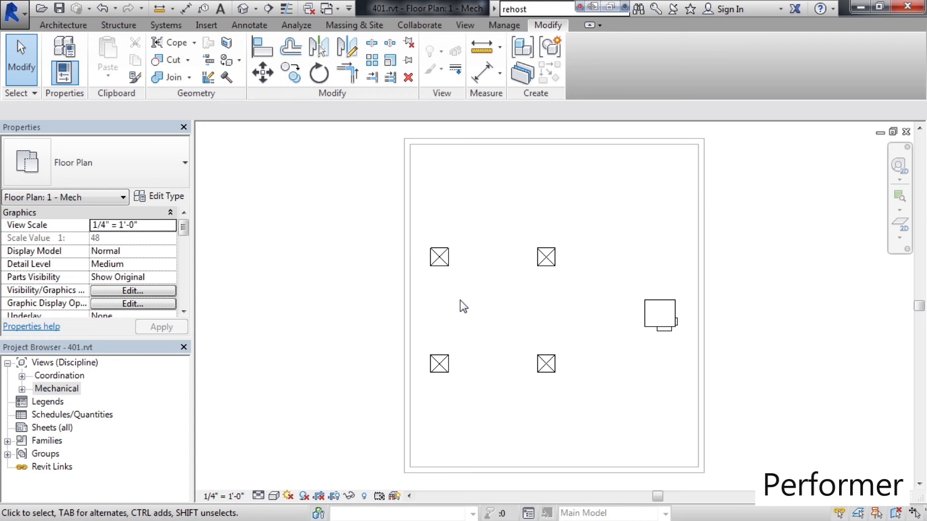
Step: Create a model group named Group 1 and add the four supply diffusers to it
left_click(550, 48)
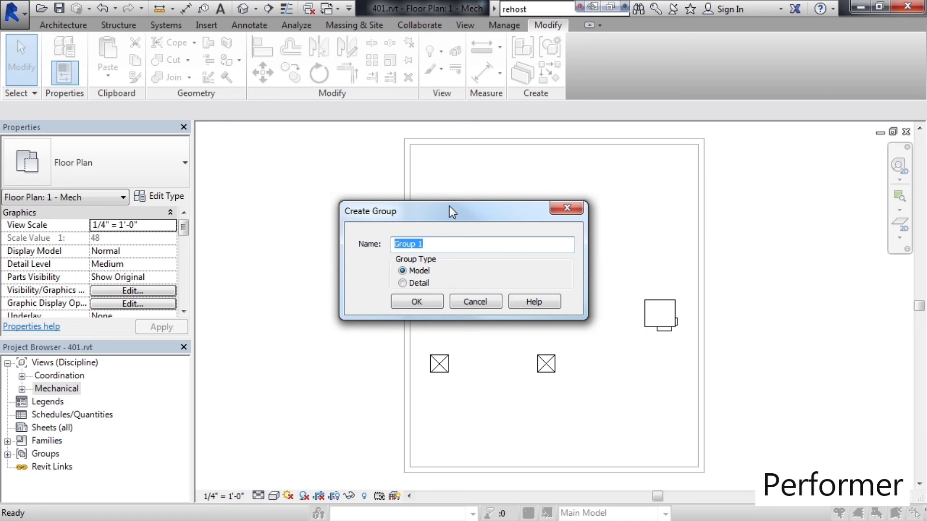
left_click(416, 303)
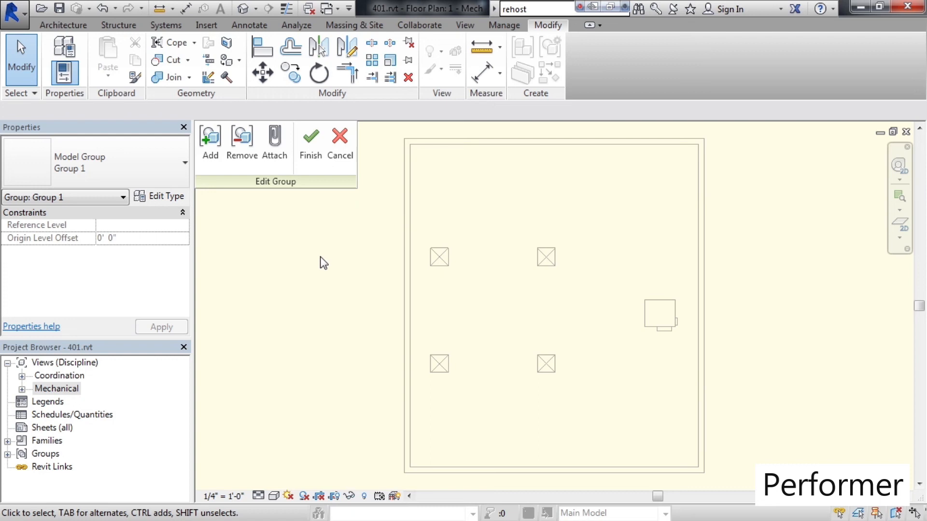
left_click(210, 145)
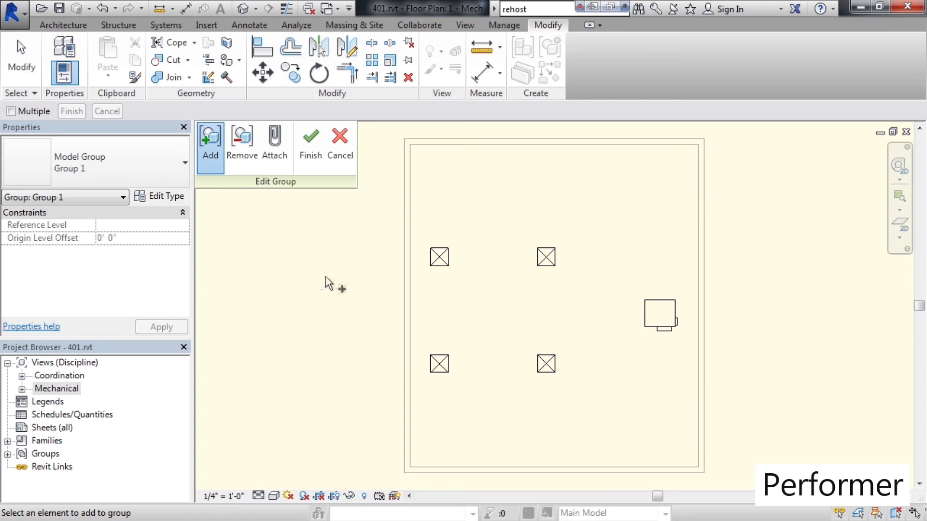
left_click(444, 262)
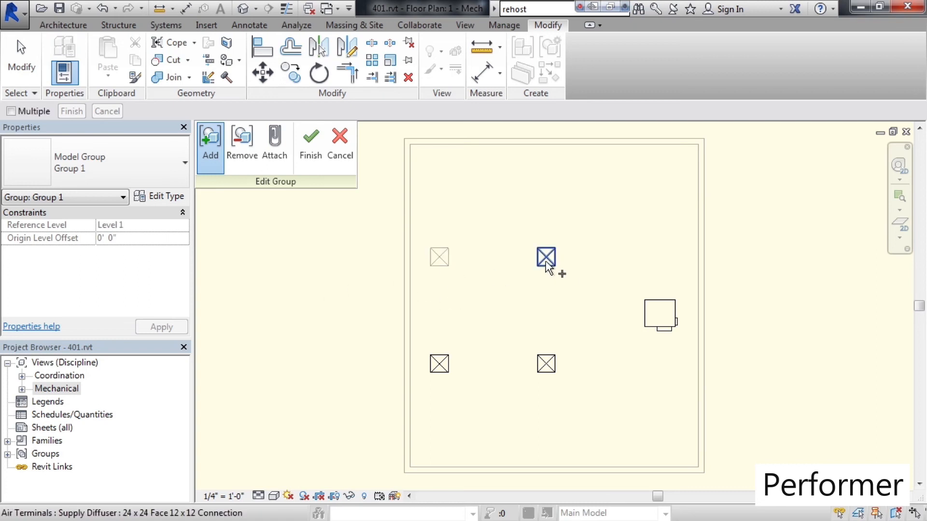
left_click(546, 261)
left_click(549, 368)
left_click(451, 374)
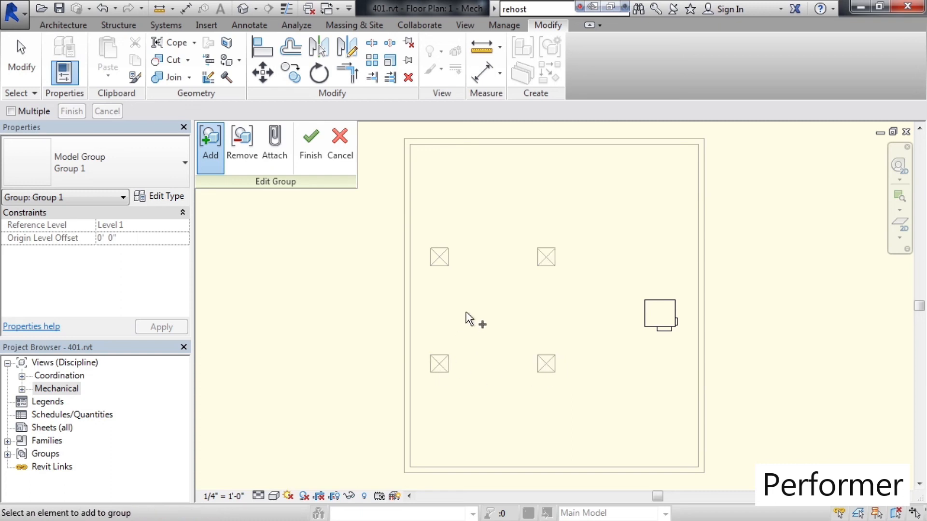
left_click(310, 164)
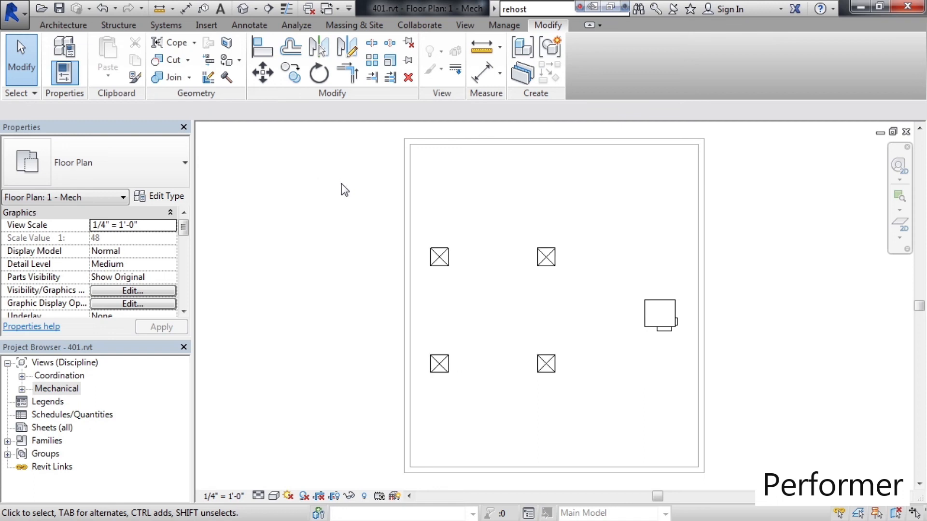
Step: Edit Group 1 to remove its upper-right diffuser from the group, and finish the group edit
left_click(446, 262)
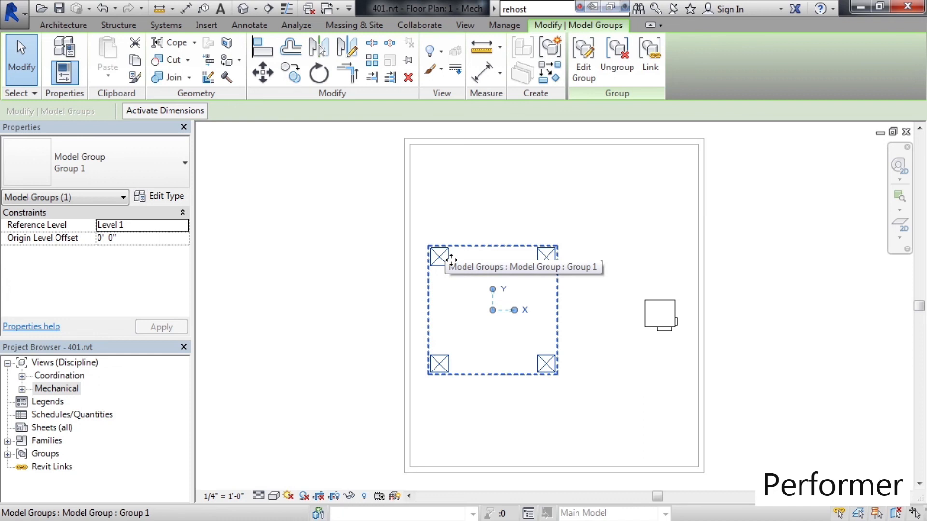
mouse_move(451, 260)
left_mouse_down()
mouse_move(496, 223)
mouse_move(516, 258)
mouse_move(488, 268)
mouse_move(444, 263)
left_mouse_up()
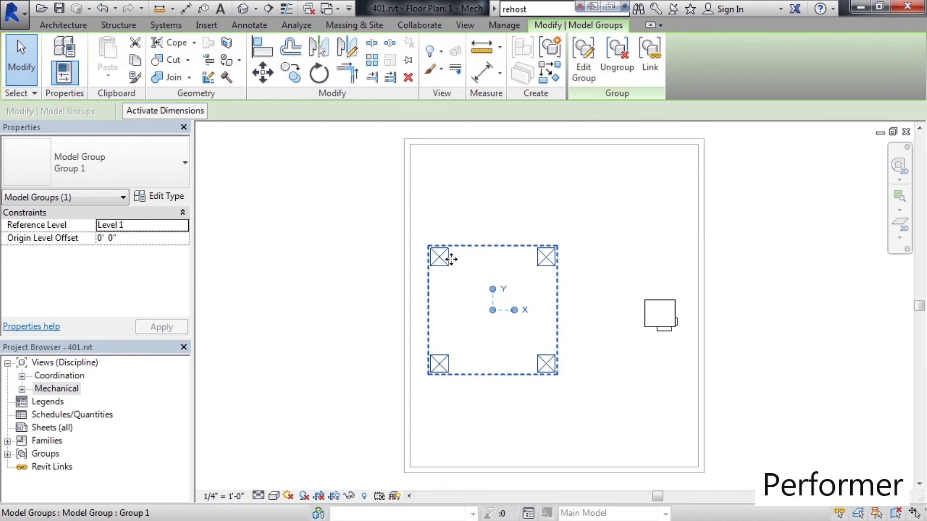
left_click(586, 78)
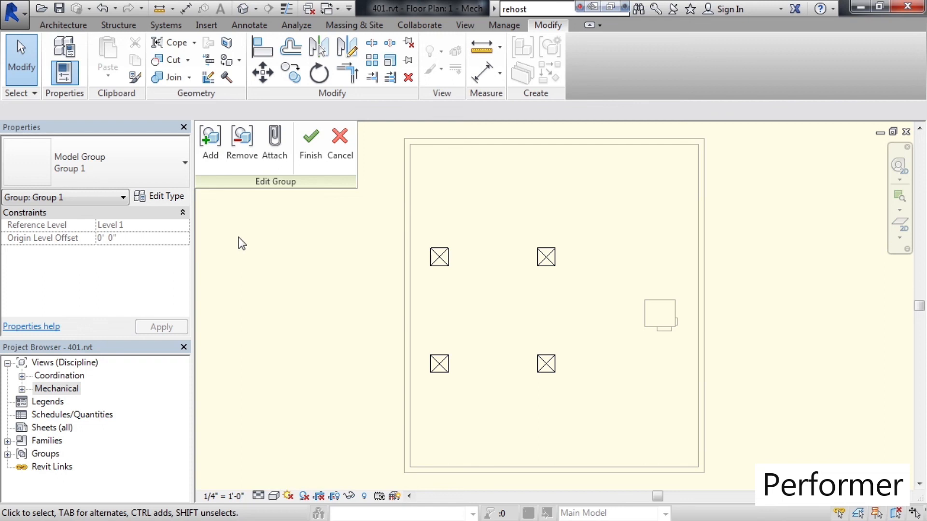
left_click(243, 154)
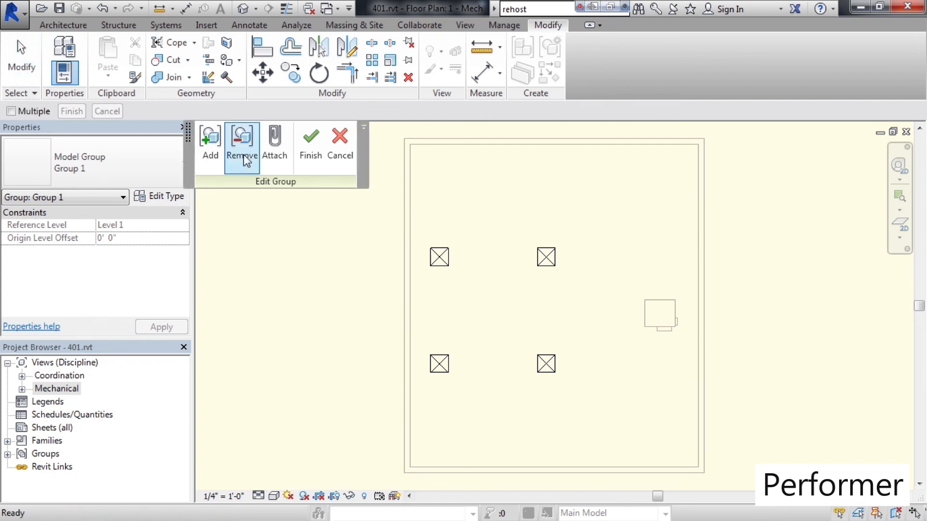
left_click(549, 258)
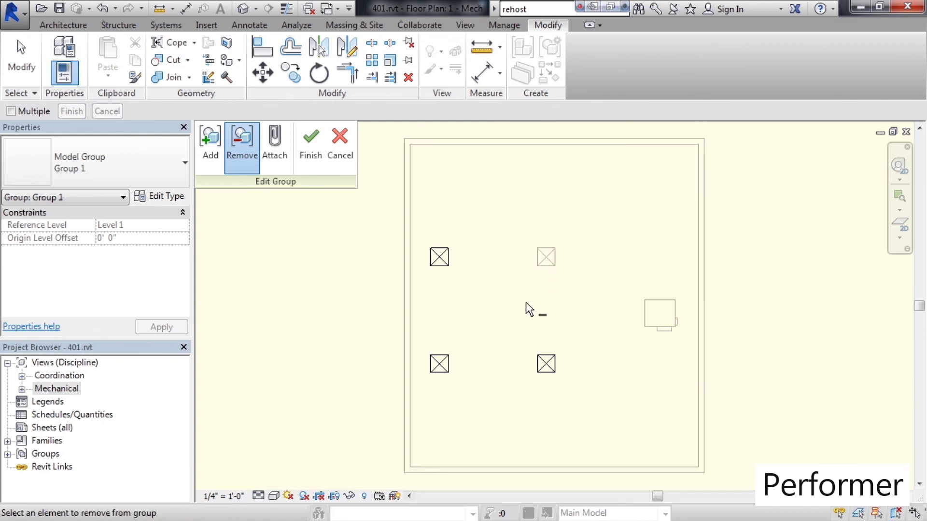
left_click(309, 164)
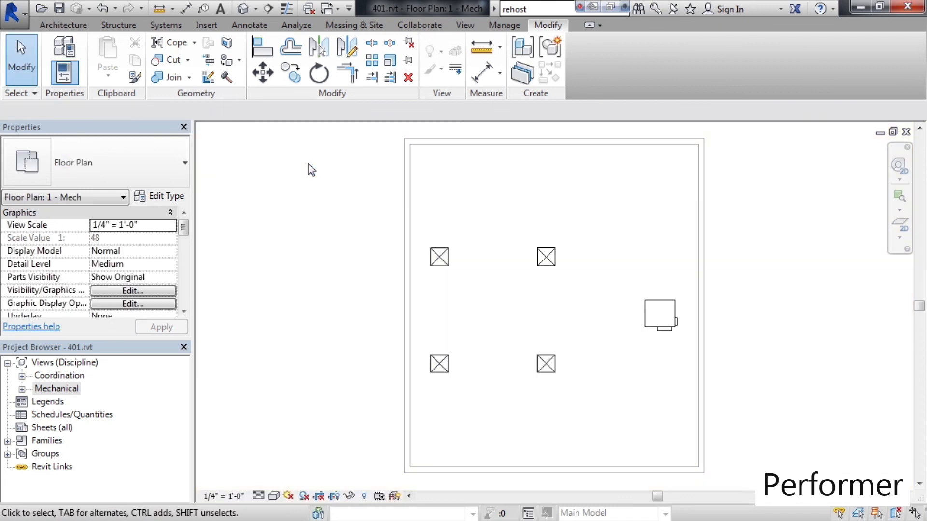
Step: Try moving the three-diffuser group diagonally toward the lower right of the room, and return it to its original position
left_click(446, 263)
left_click_drag(451, 265, 488, 325)
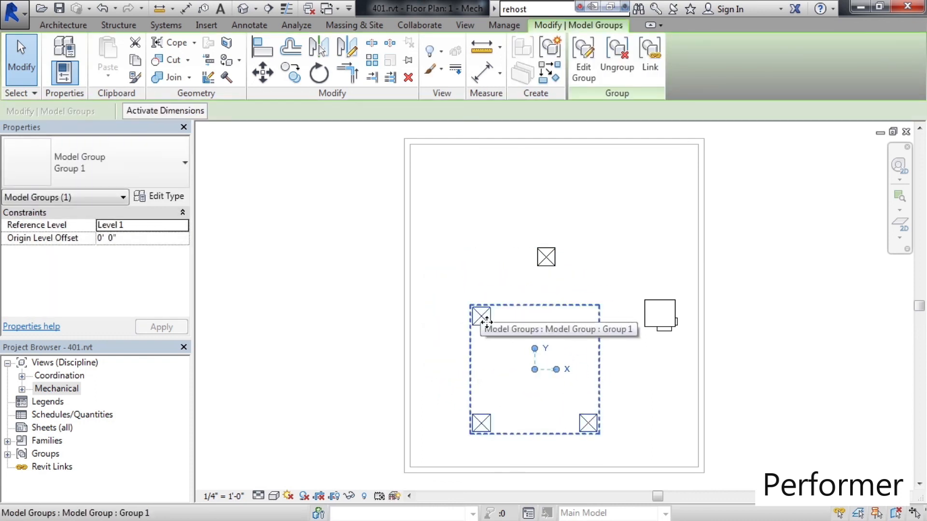
left_click_drag(487, 320, 444, 265)
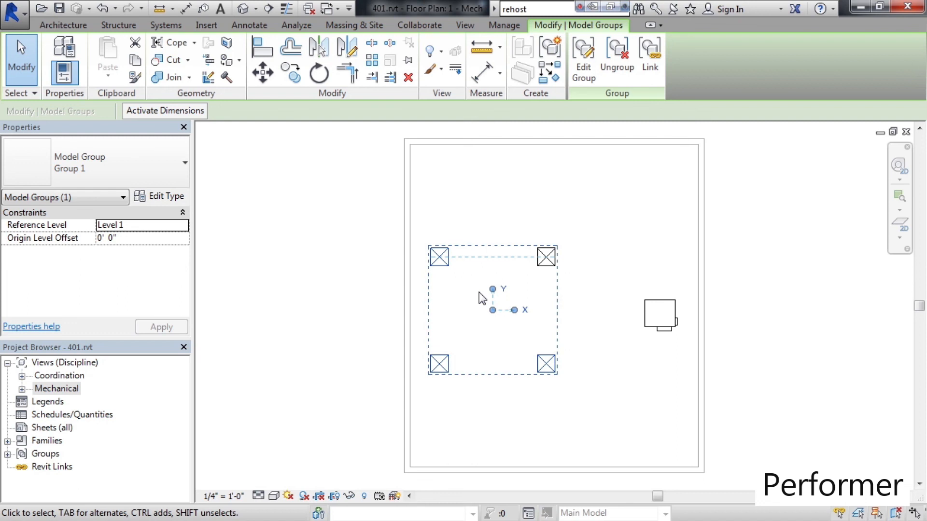
Step: Ungroup the three remaining diffusers of Group 1 and clear the selection
left_click(619, 63)
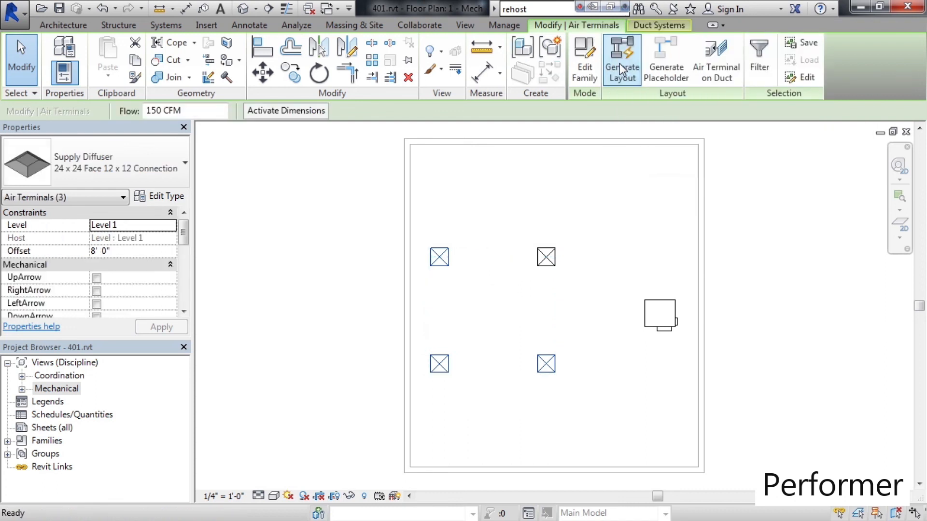
left_click(626, 221)
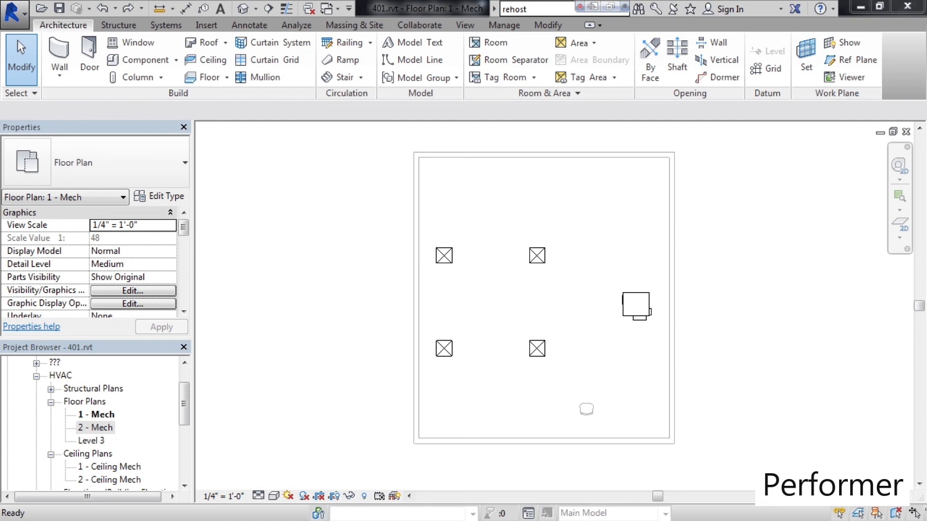
Step: Place two copies of model group Group 1 outside the building, one beyond the left wall and one beyond the right wall
left_click(449, 259)
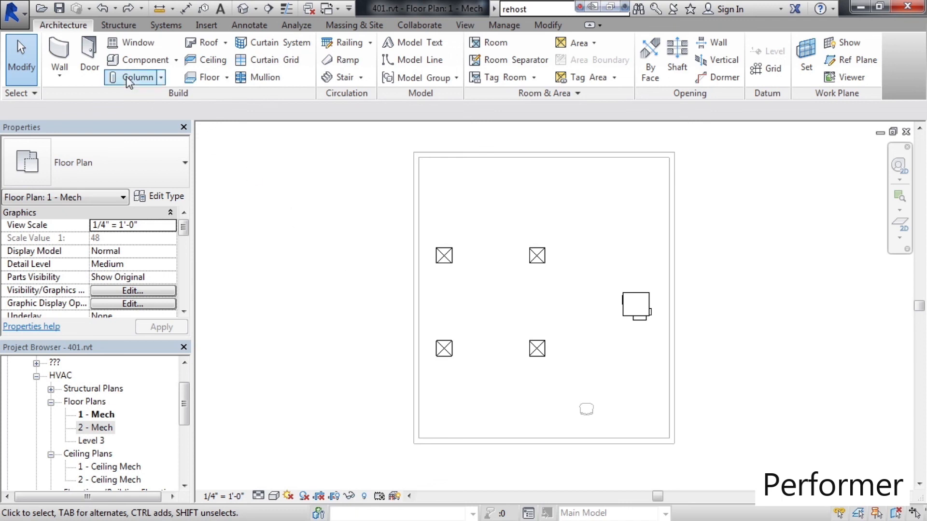
left_click(455, 78)
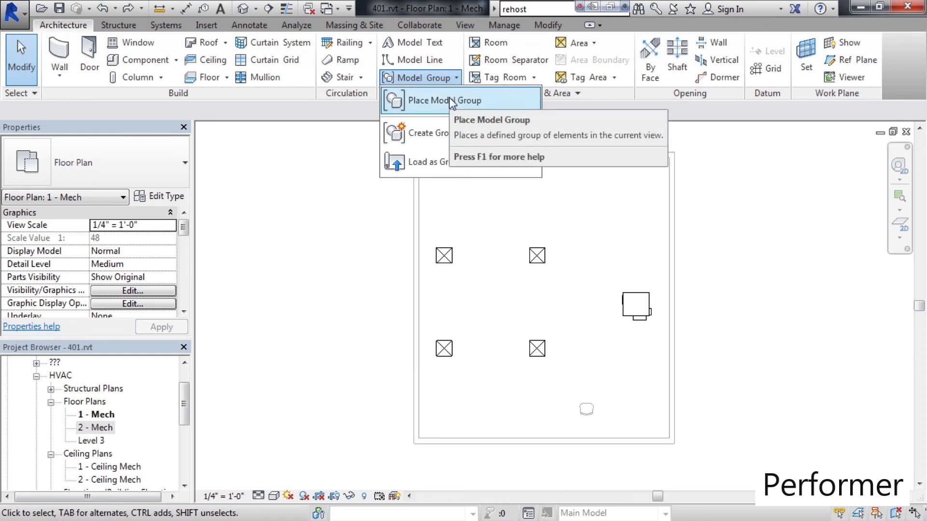
left_click(449, 98)
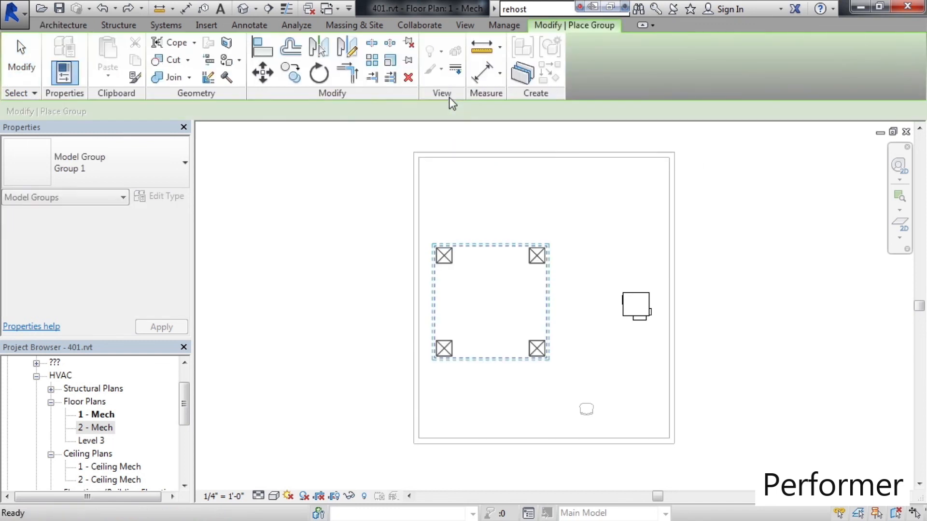
left_click(319, 233)
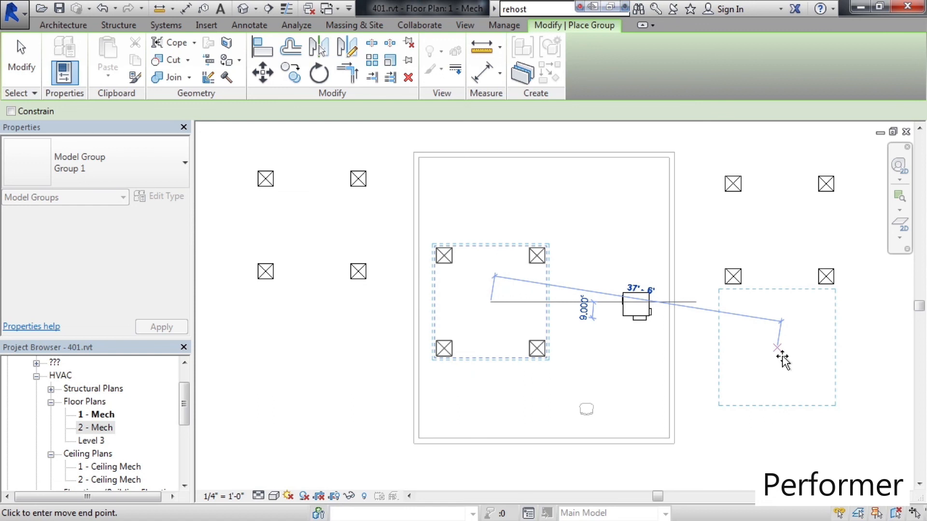
key("Escape")
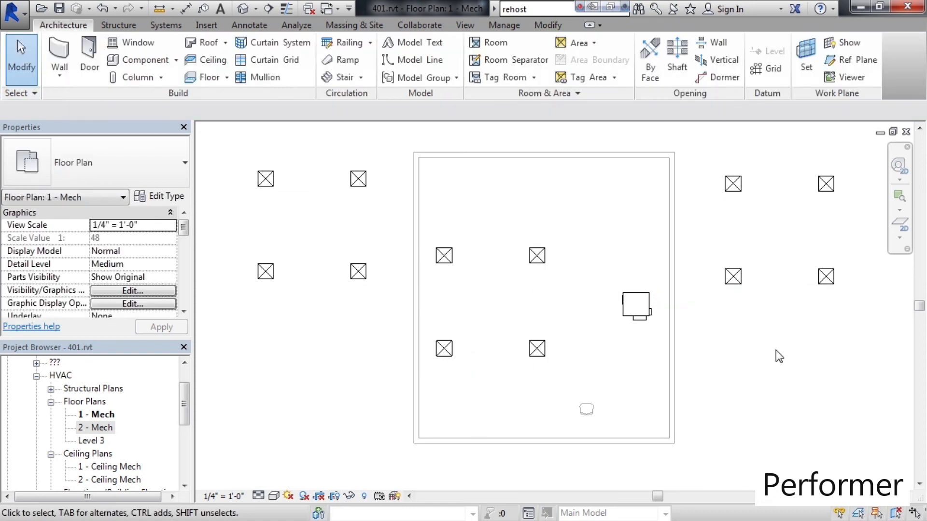